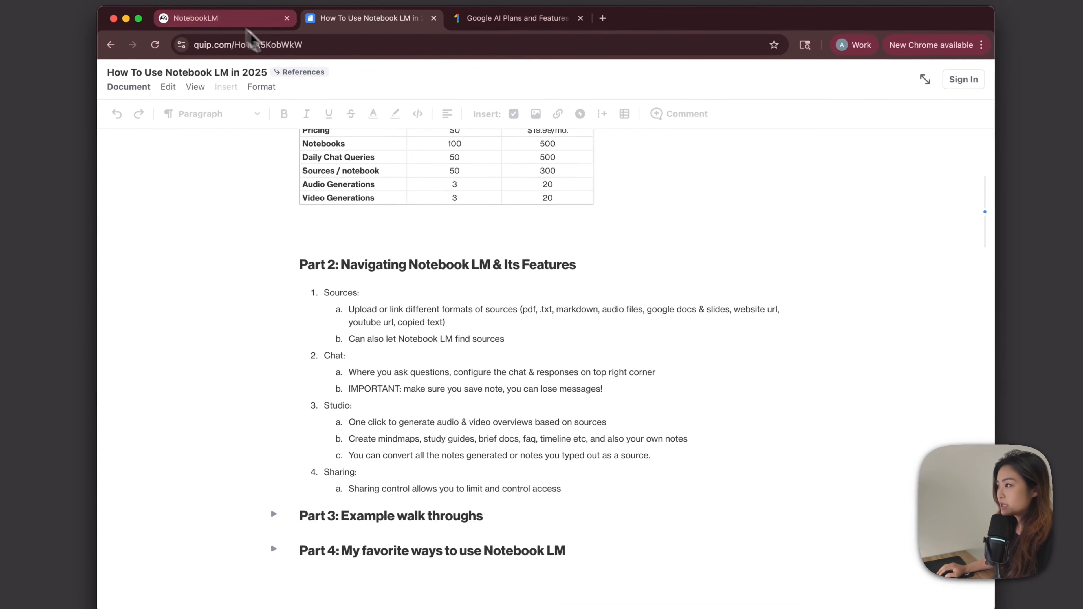
Switch to NotebookLM, create a new notebook and dismiss its initial add-sources dialog
click(230, 12)
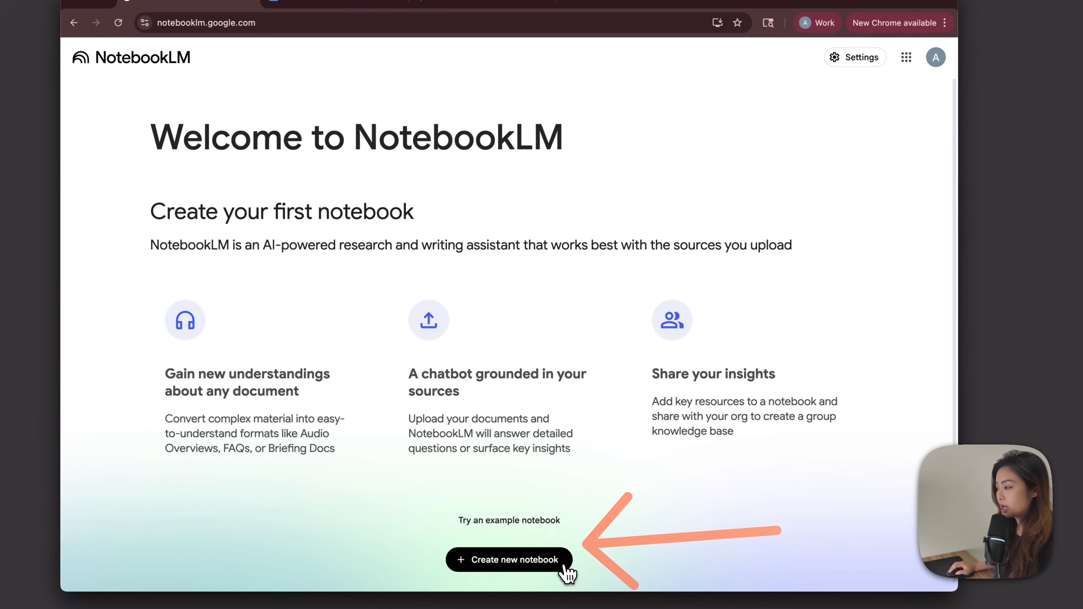
click(566, 563)
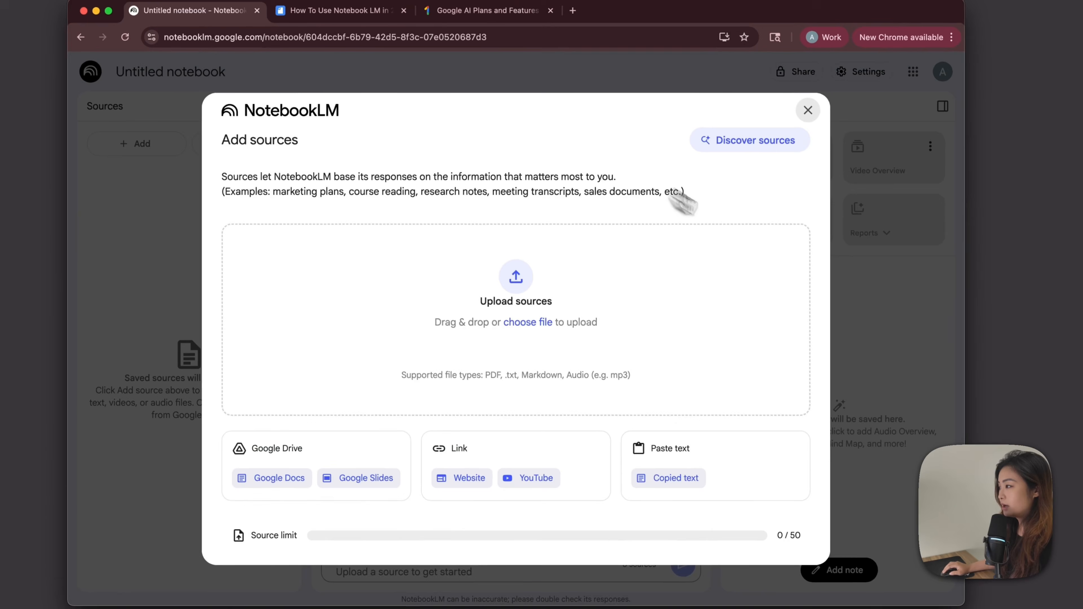
click(805, 117)
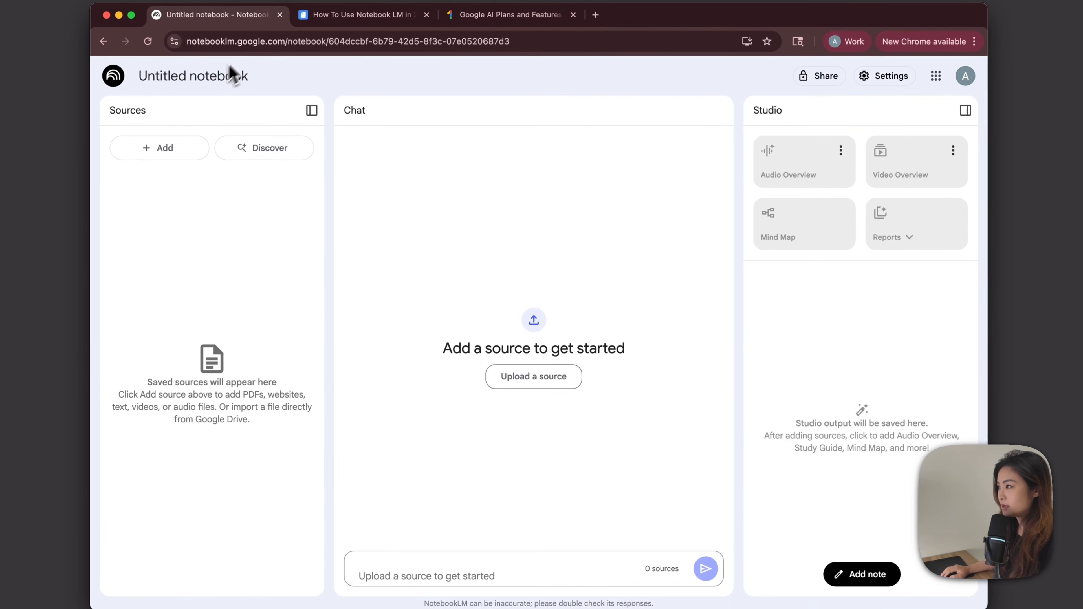
click(189, 76)
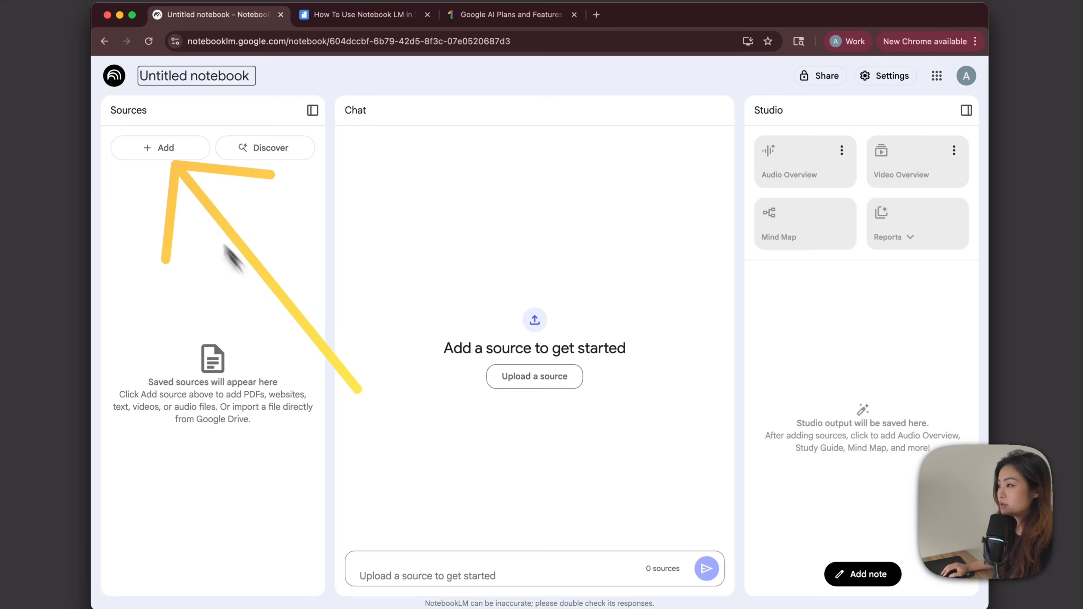
Discover sources with the "I'm feeling curious" option and import all suggested sources into the notebook
click(186, 157)
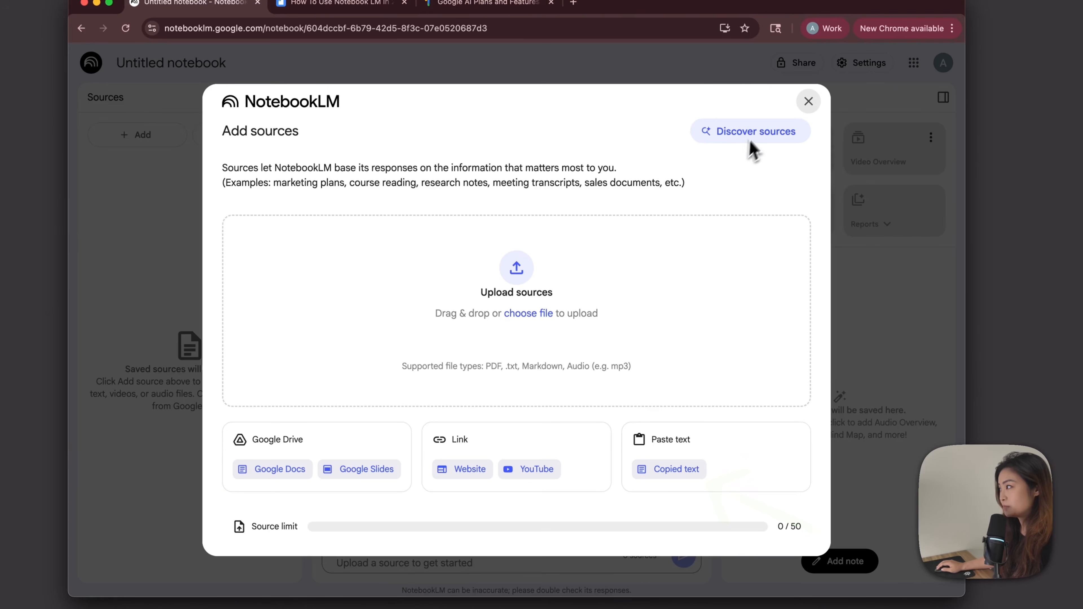
click(730, 136)
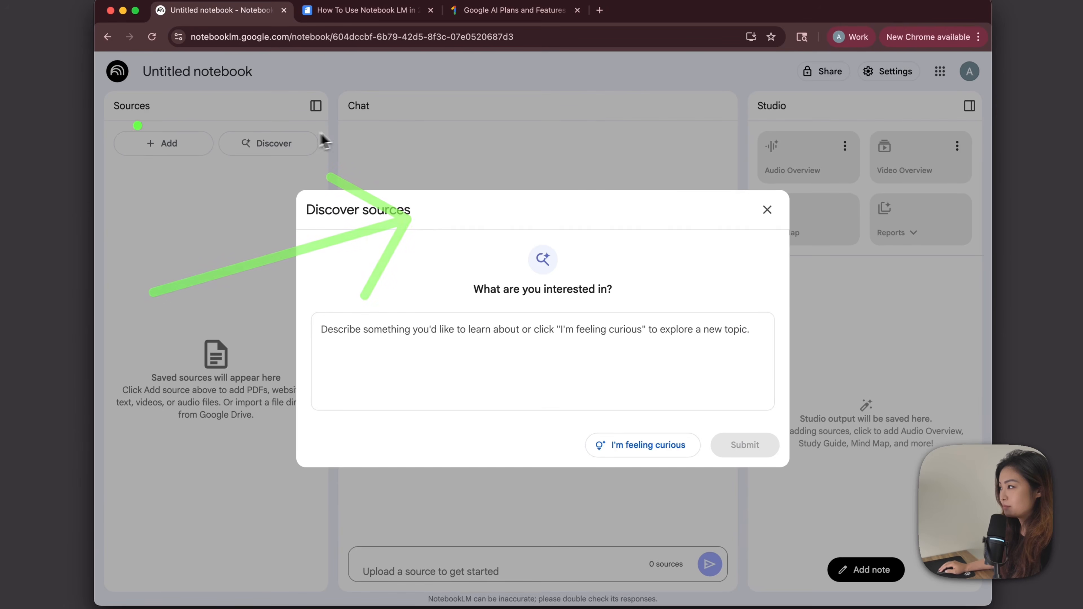
click(367, 341)
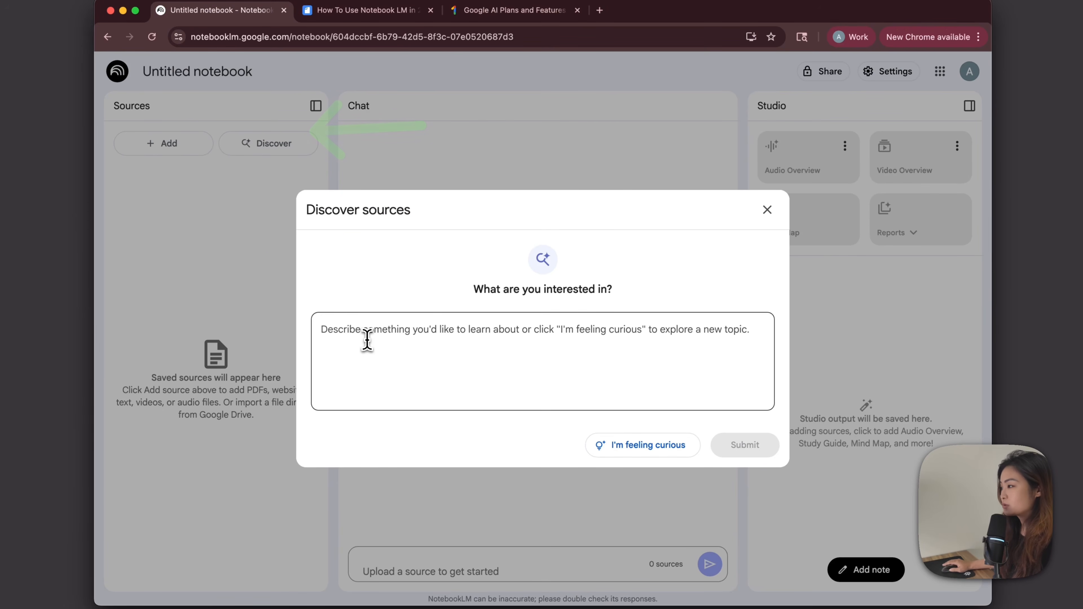
click(367, 340)
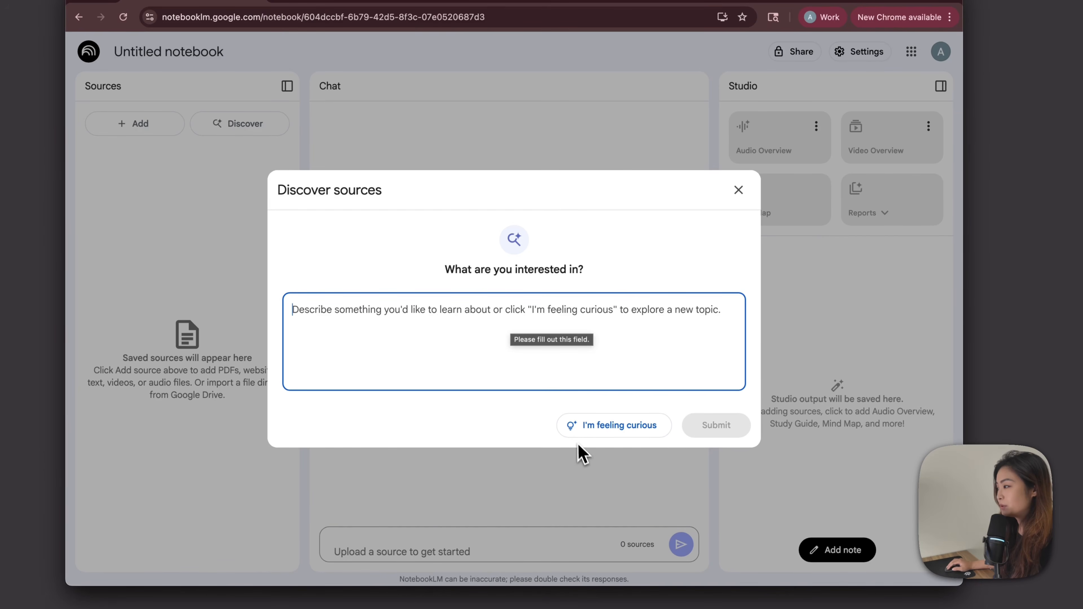
click(622, 430)
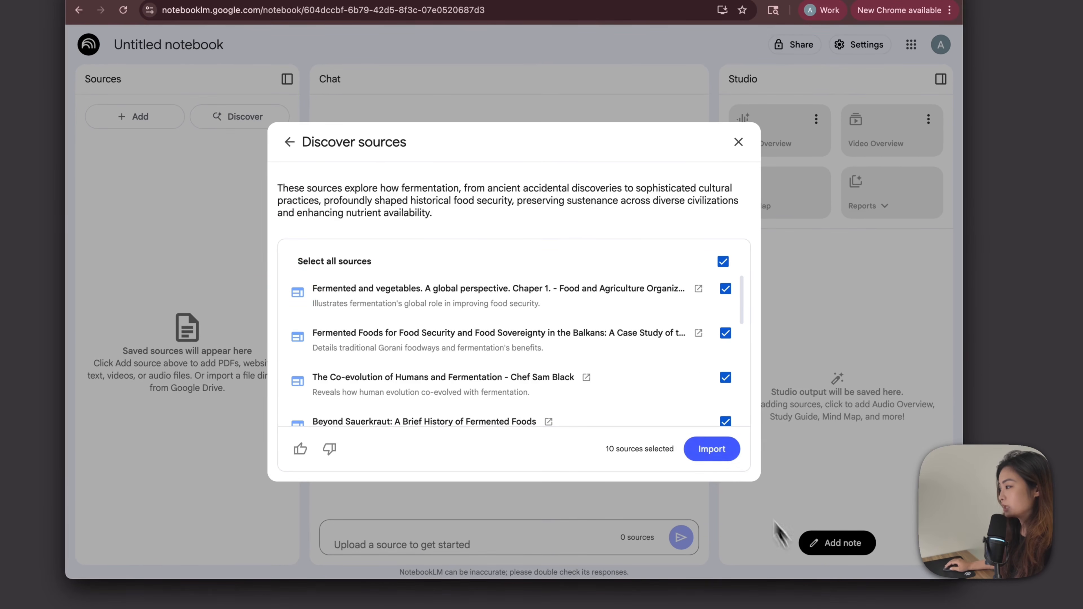
click(720, 451)
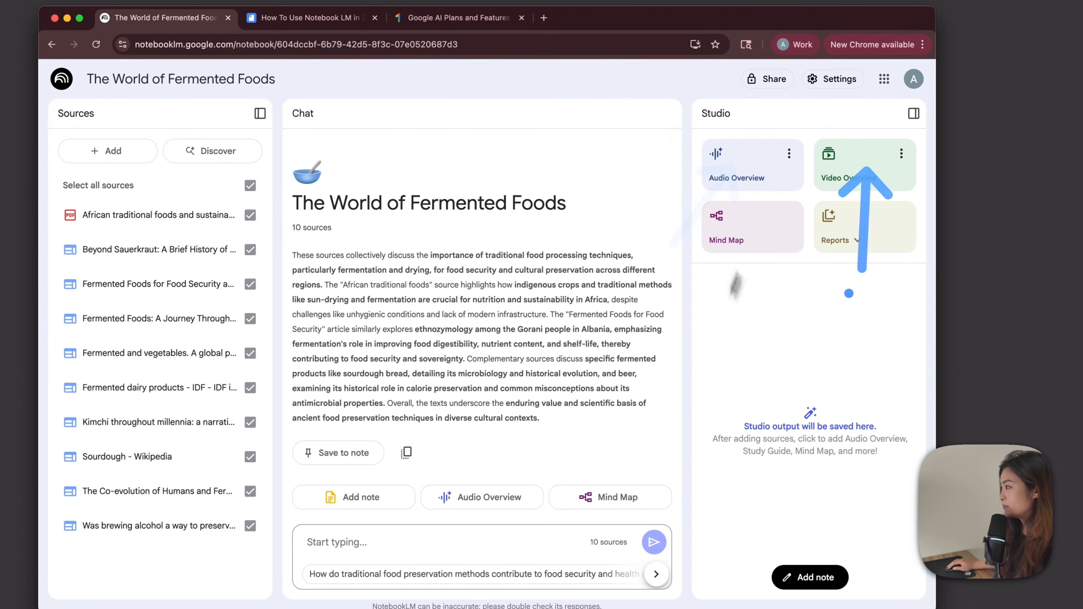
Review the notebook's sharing dialog and the collaborator's permission choices, keep the Viewer role and close the dialog
click(859, 241)
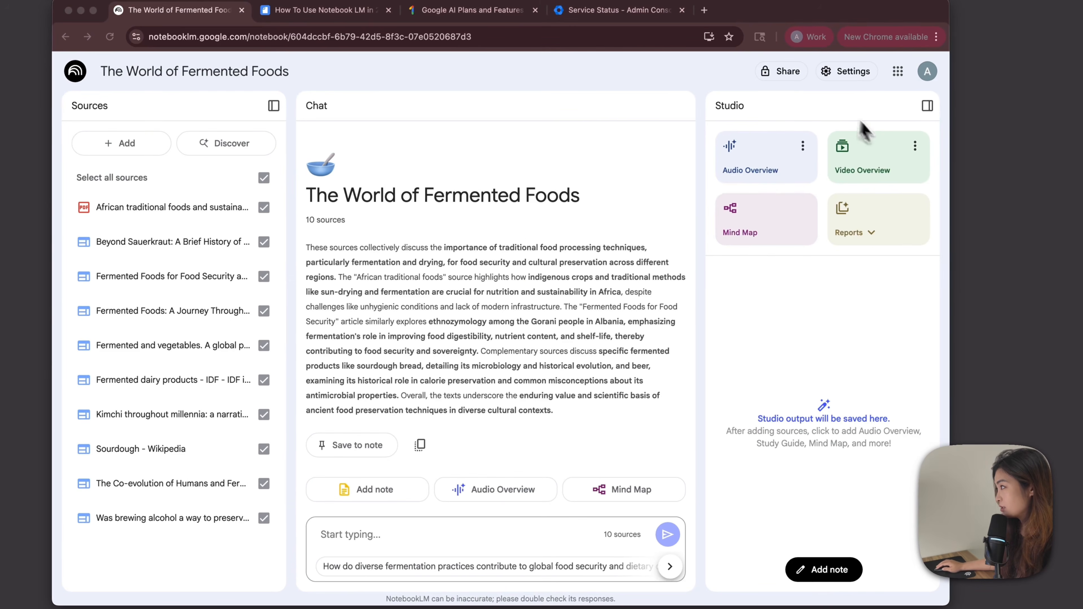
click(787, 71)
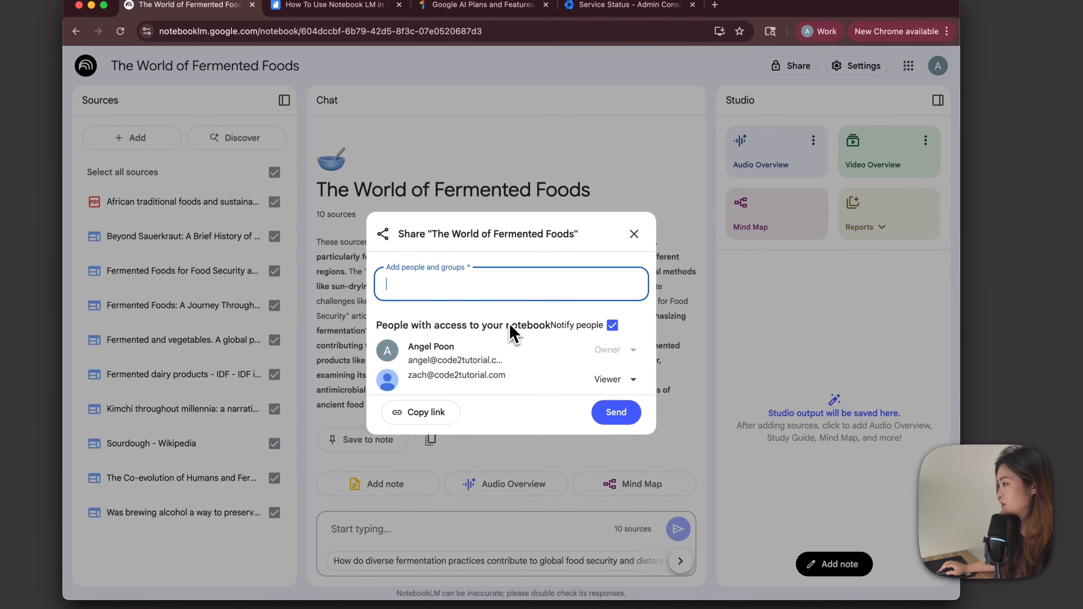
click(633, 381)
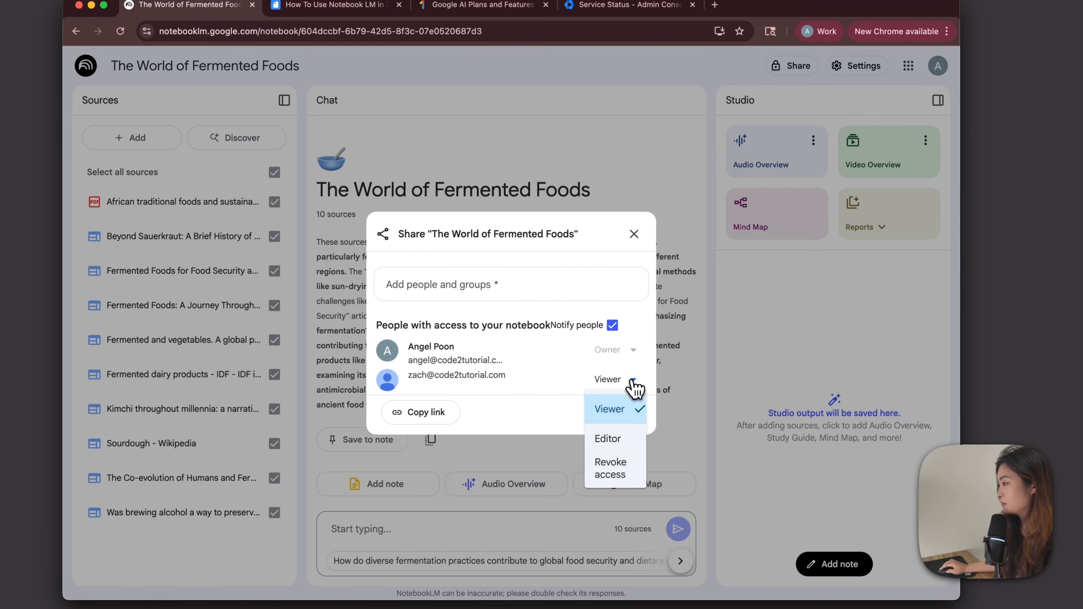
click(610, 409)
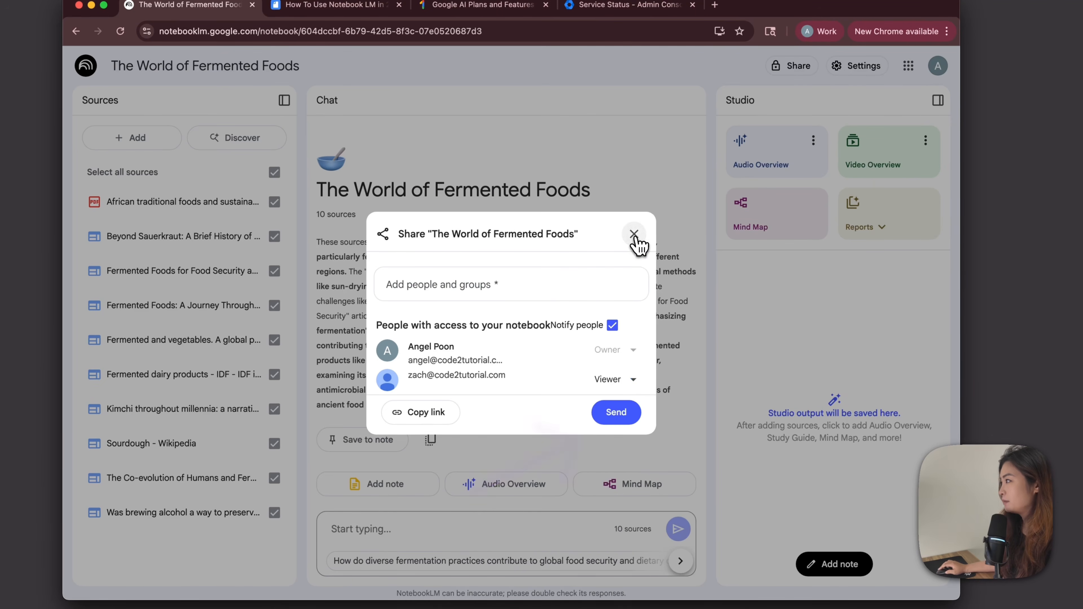
click(634, 234)
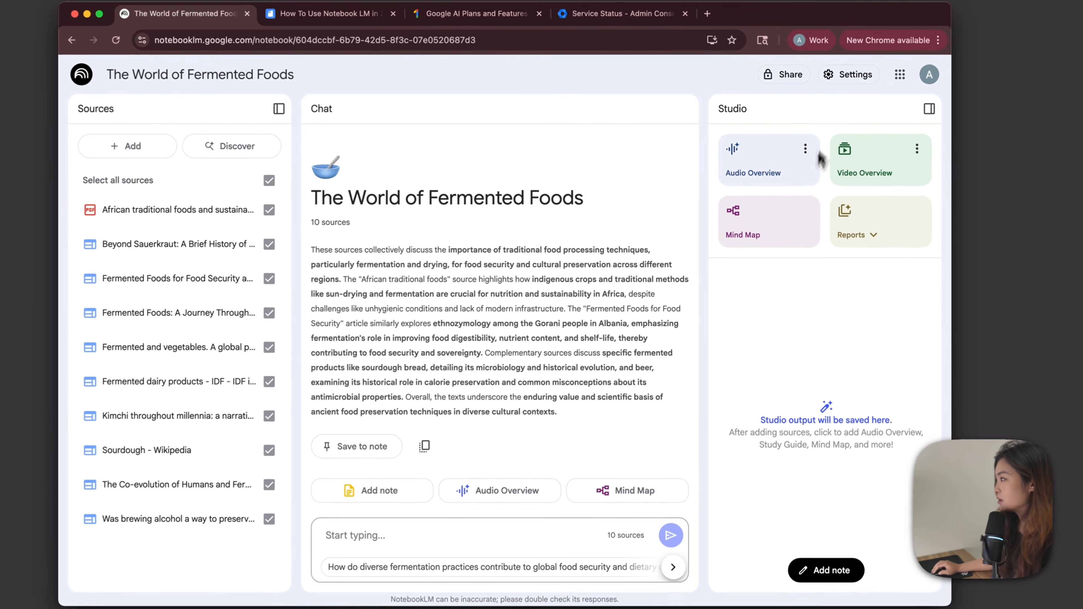
Look through the output language override options and try Dark mode from the display settings
click(855, 74)
click(702, 322)
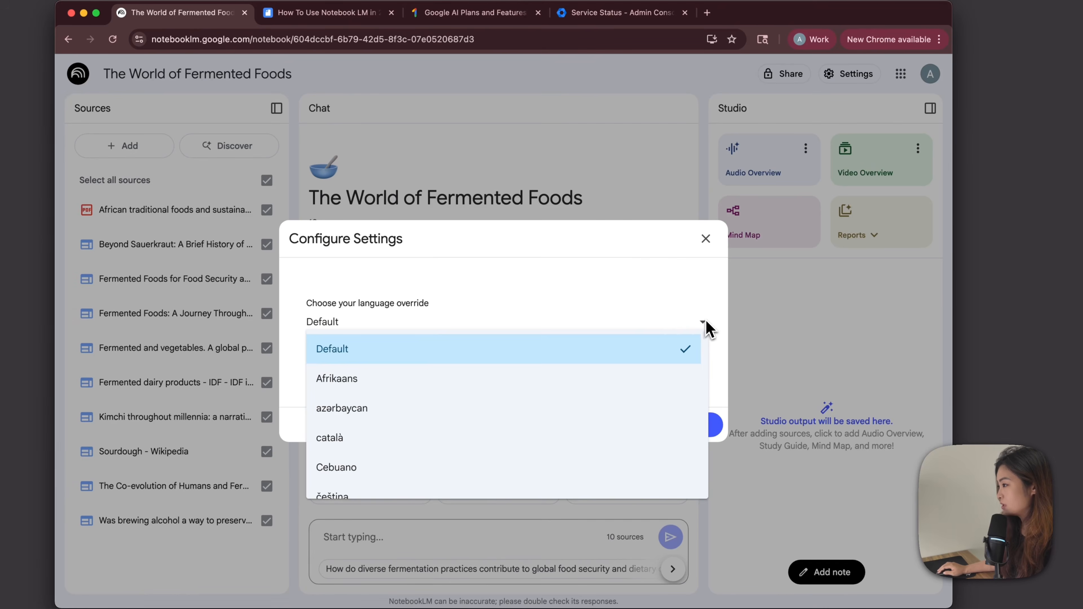
click(704, 323)
click(703, 322)
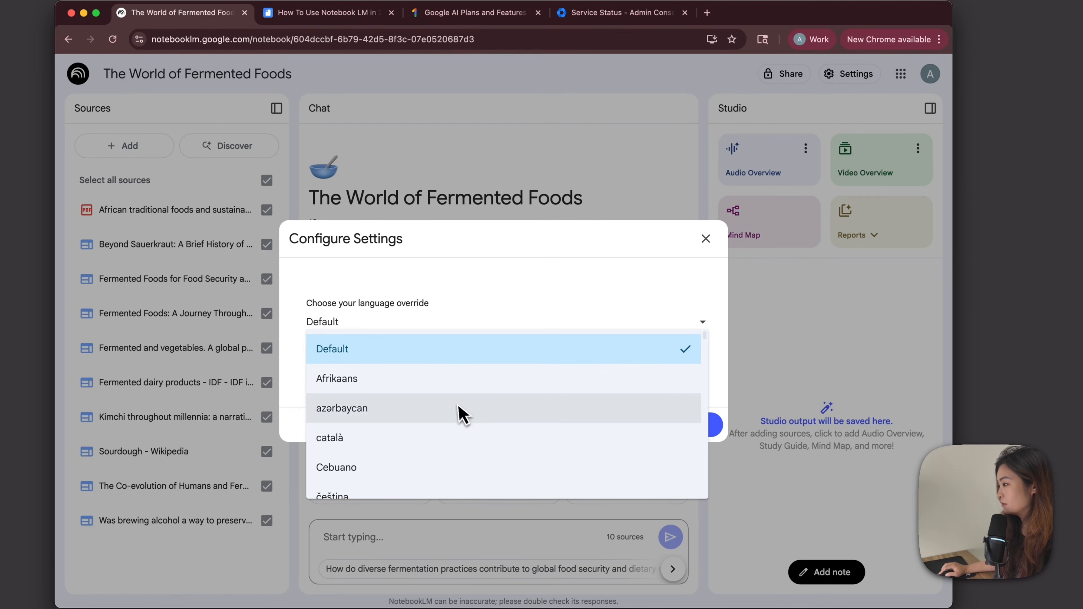
scroll(459, 413, down, 1)
click(842, 76)
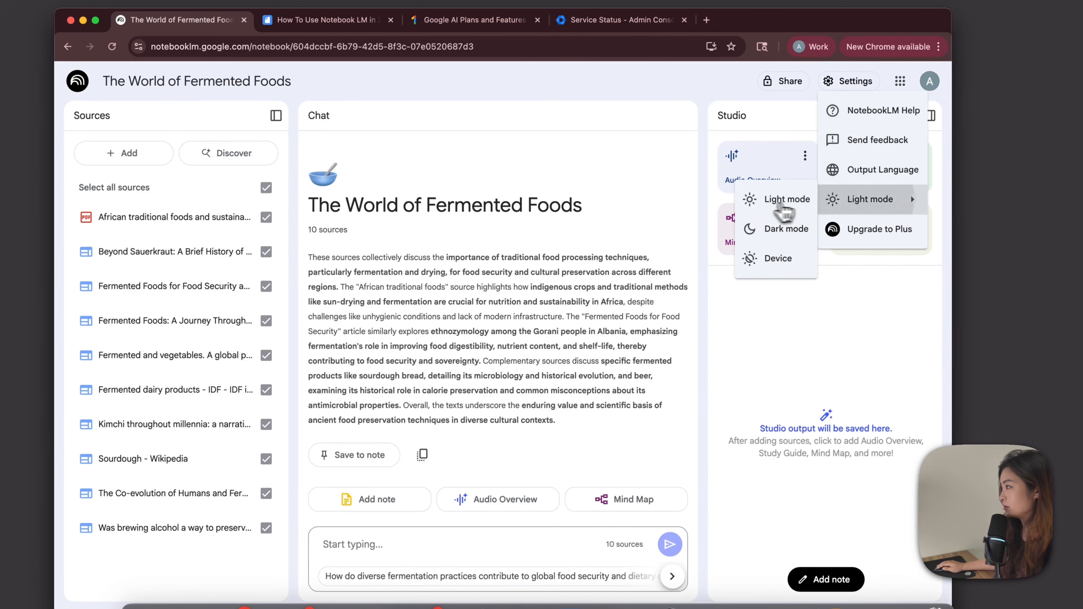
click(781, 229)
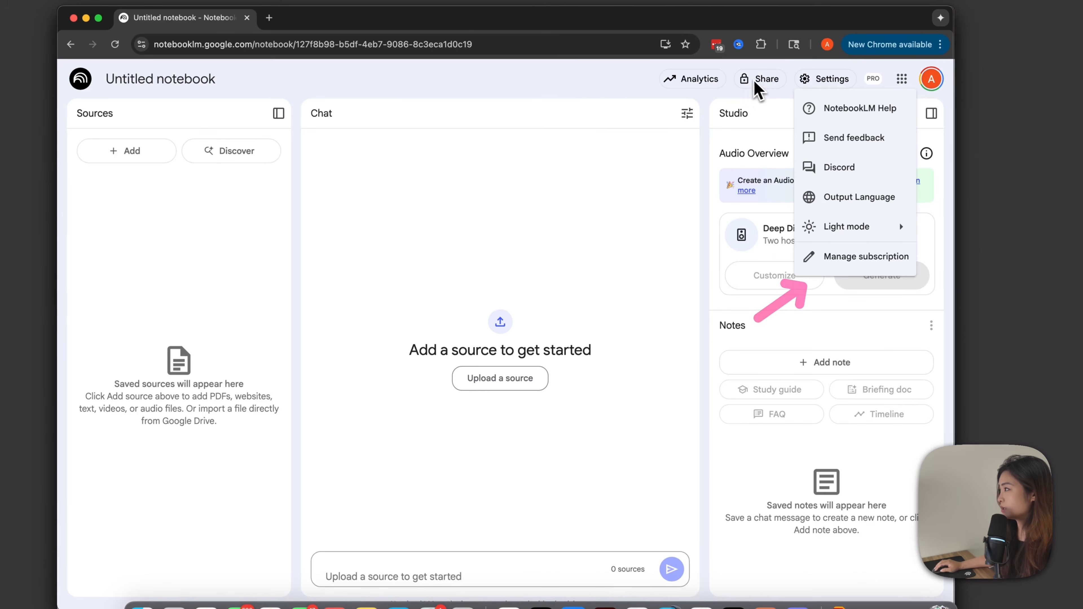
Review the Pro account notebook's sharing options and its chat style and response length settings, leaving them unsaved
click(754, 85)
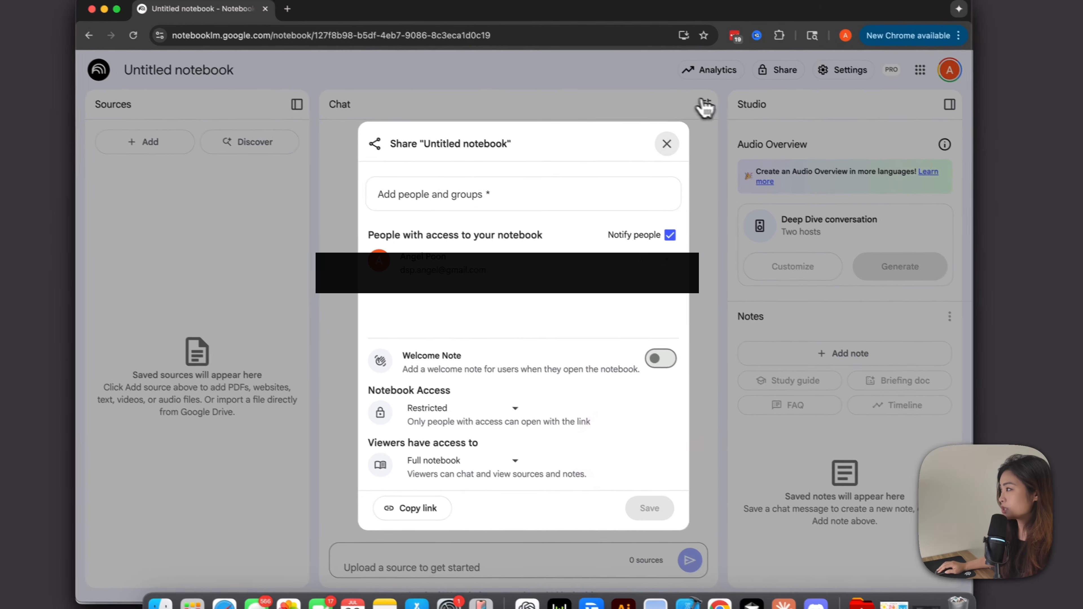
click(693, 105)
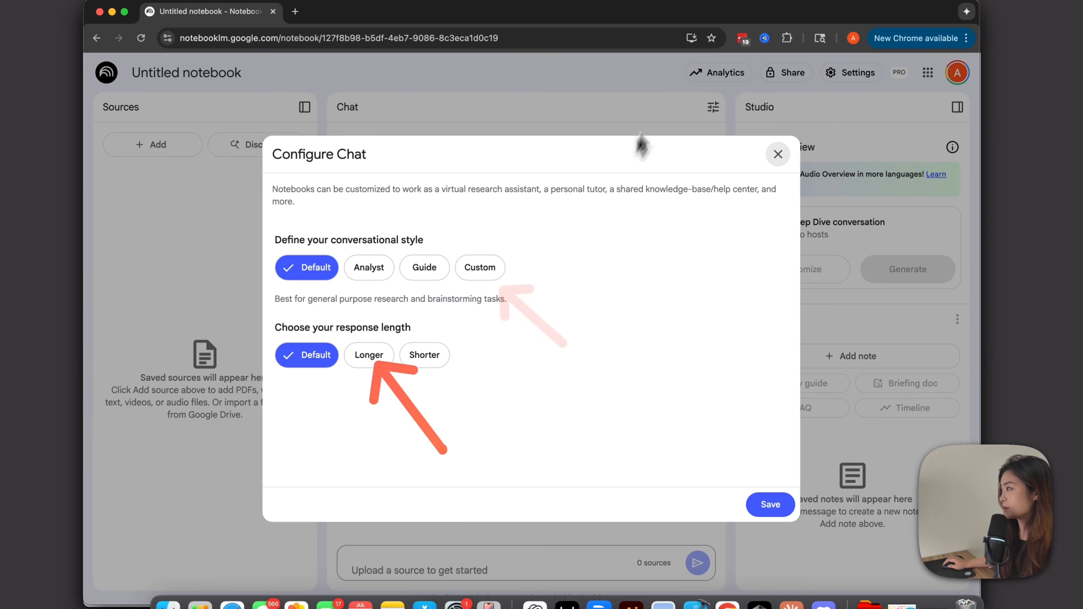
click(778, 154)
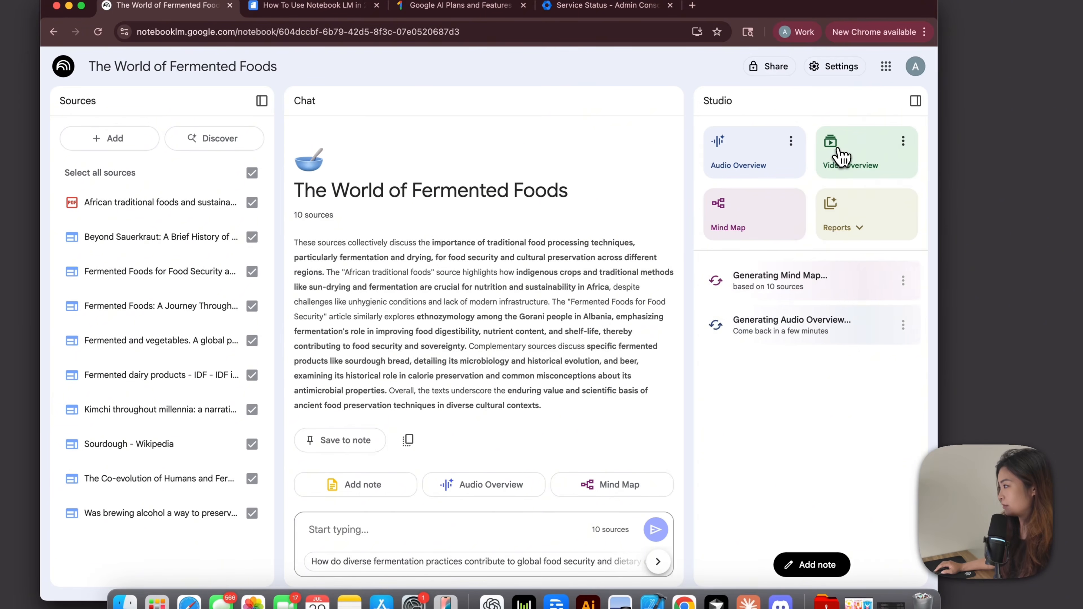
Generate a Video Overview and the four reports (briefing doc, study guide, FAQ and timeline) for the fermented foods notebook
click(837, 158)
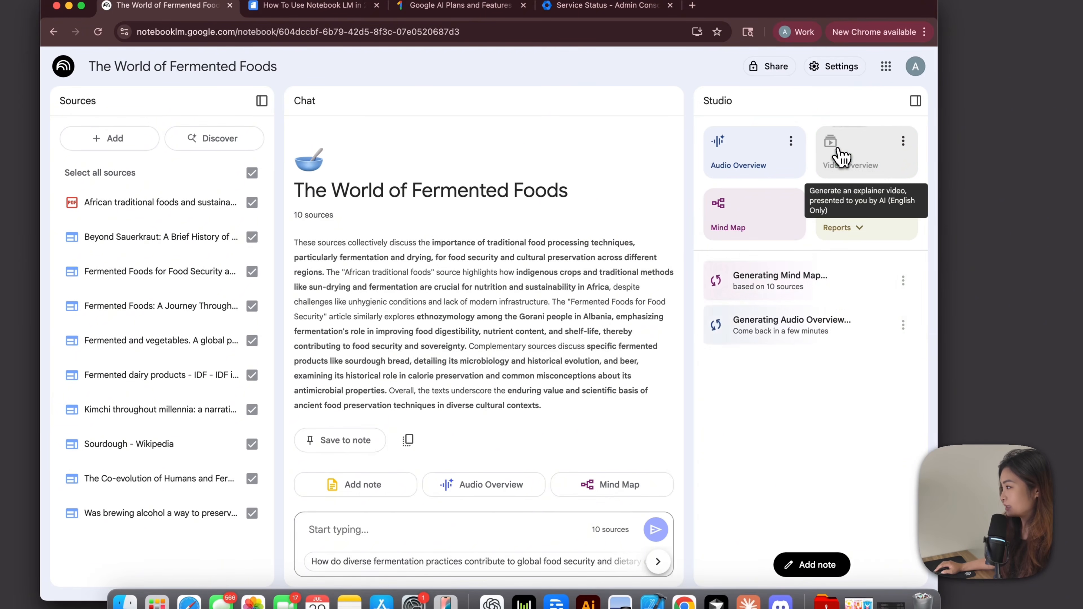
click(857, 230)
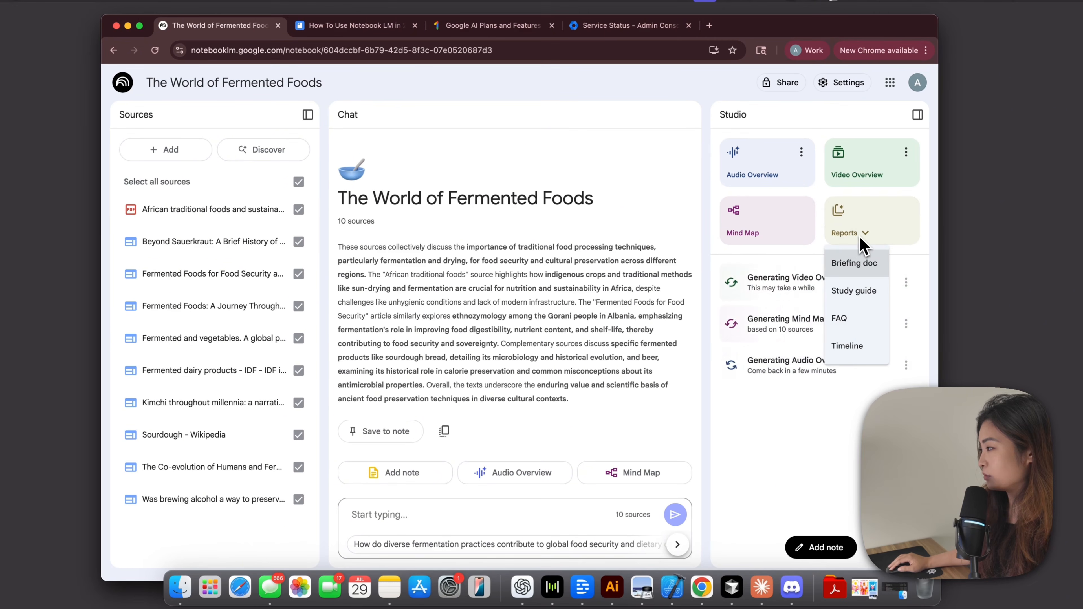
click(853, 230)
mouse_move(840, 235)
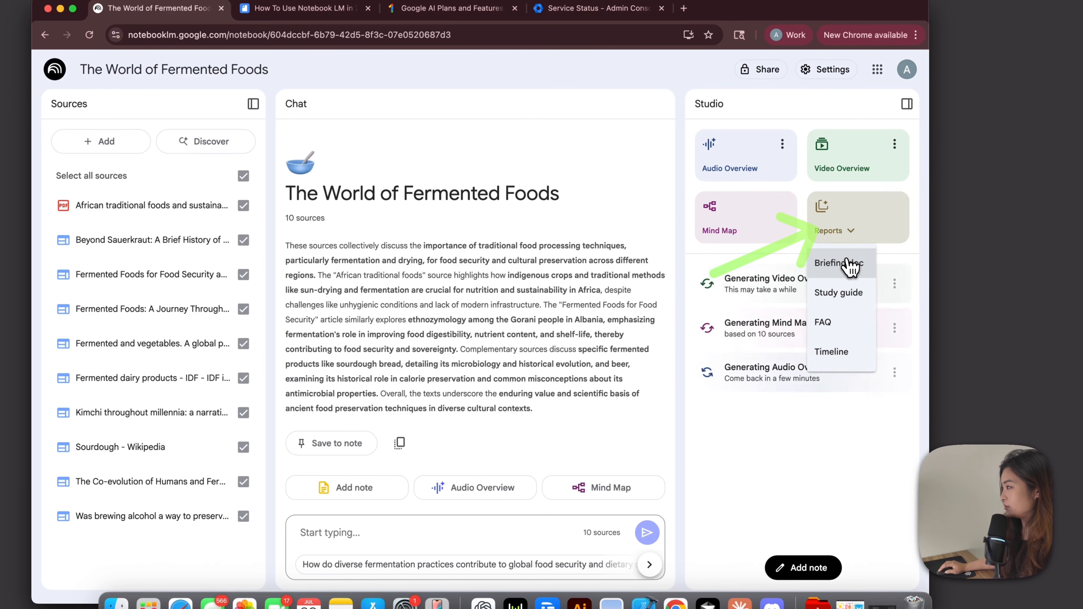
click(850, 241)
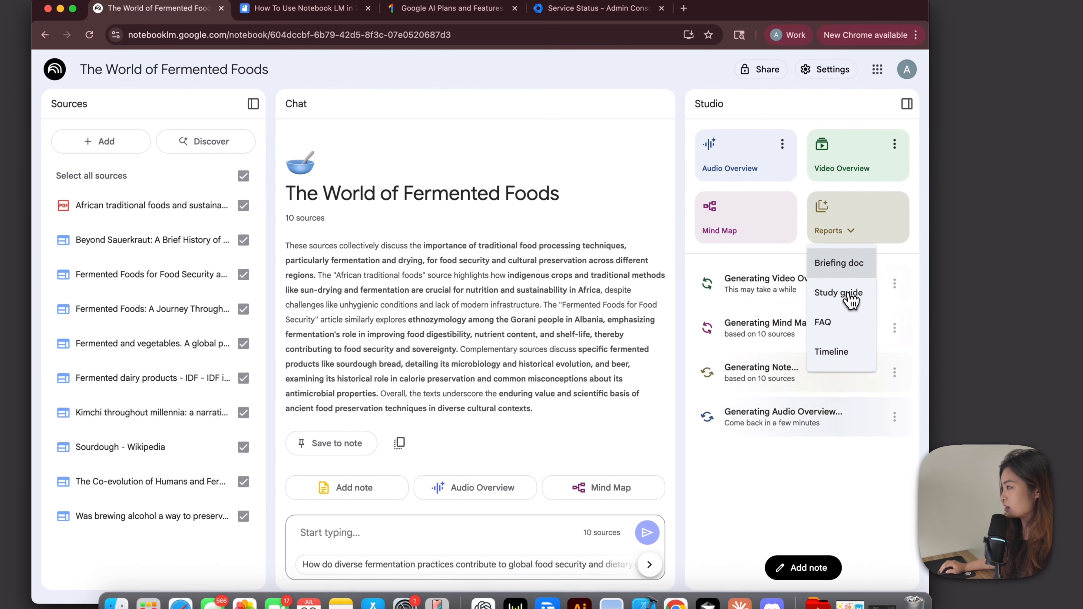
click(849, 293)
click(856, 238)
click(846, 320)
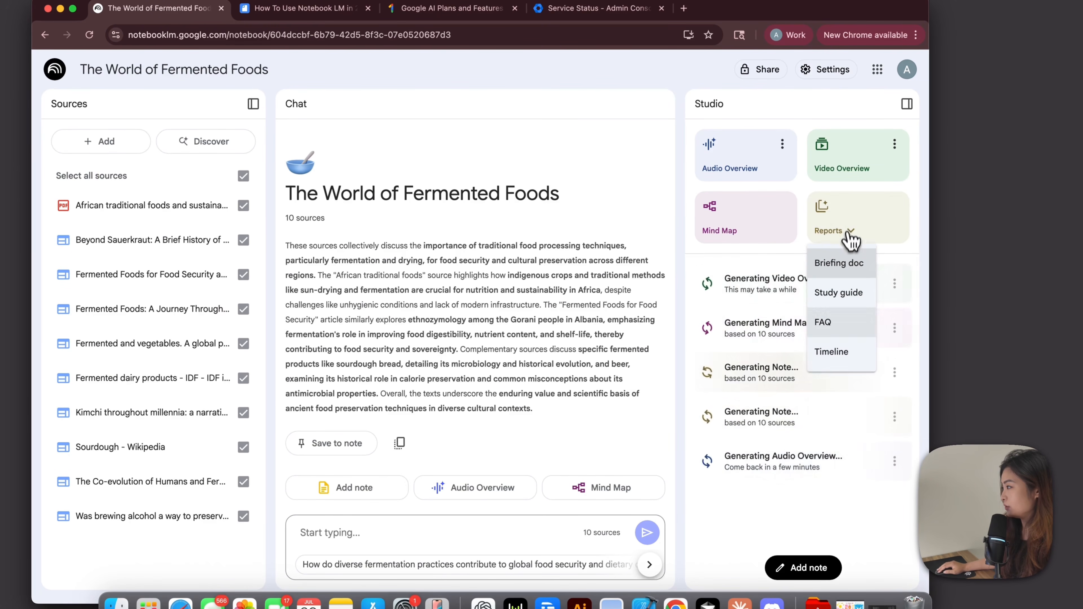
click(848, 235)
click(854, 356)
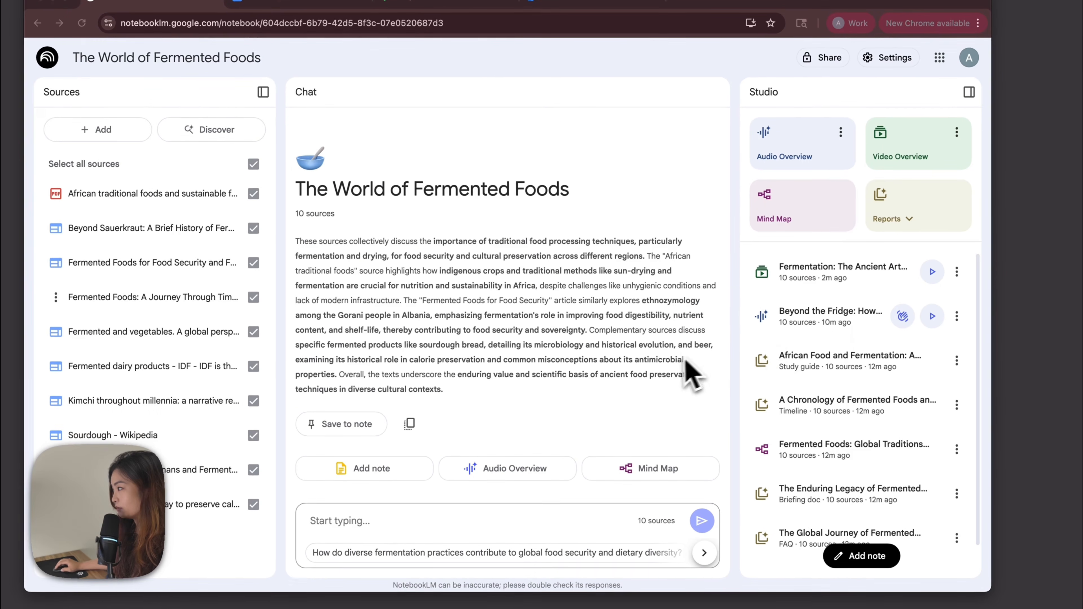
Open the generated video overview "Fermentation: The Ancient Art" and download it
click(801, 275)
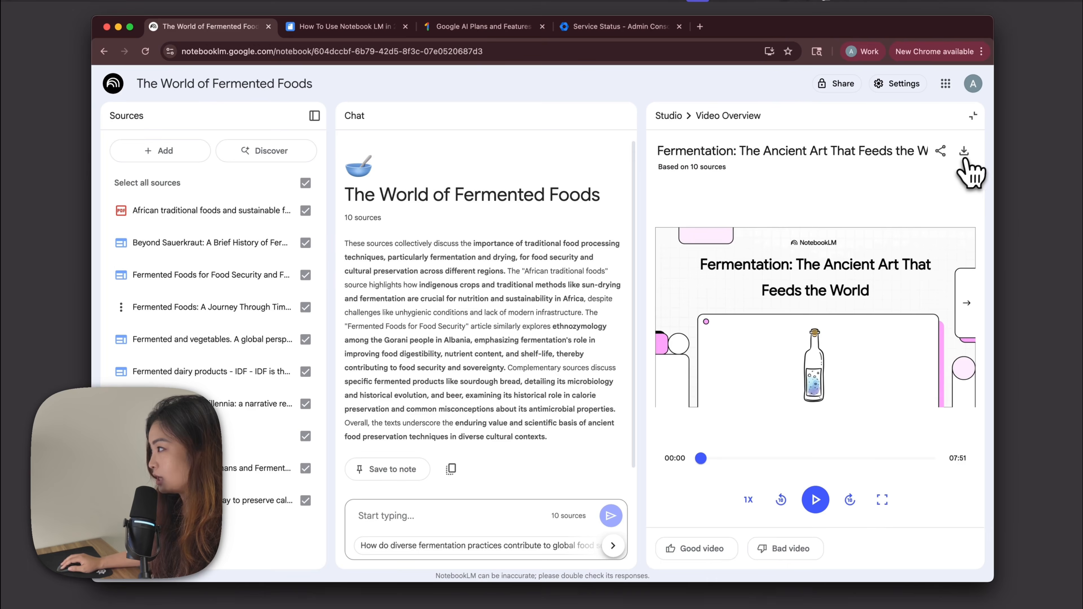
click(964, 153)
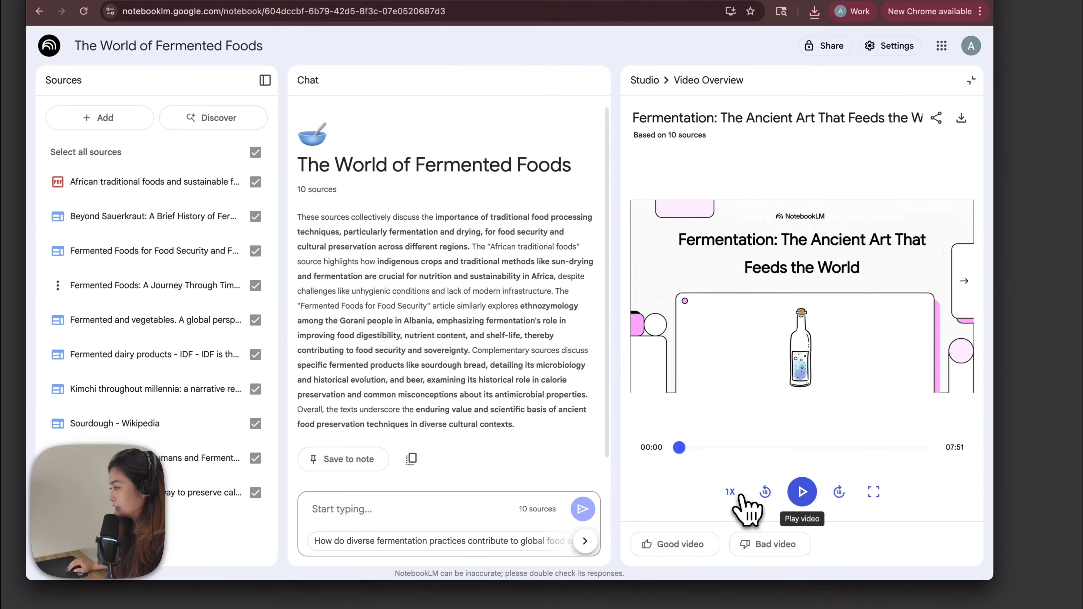
Watch the video overview at 2X speed, skipping ahead several times through its second half
click(734, 490)
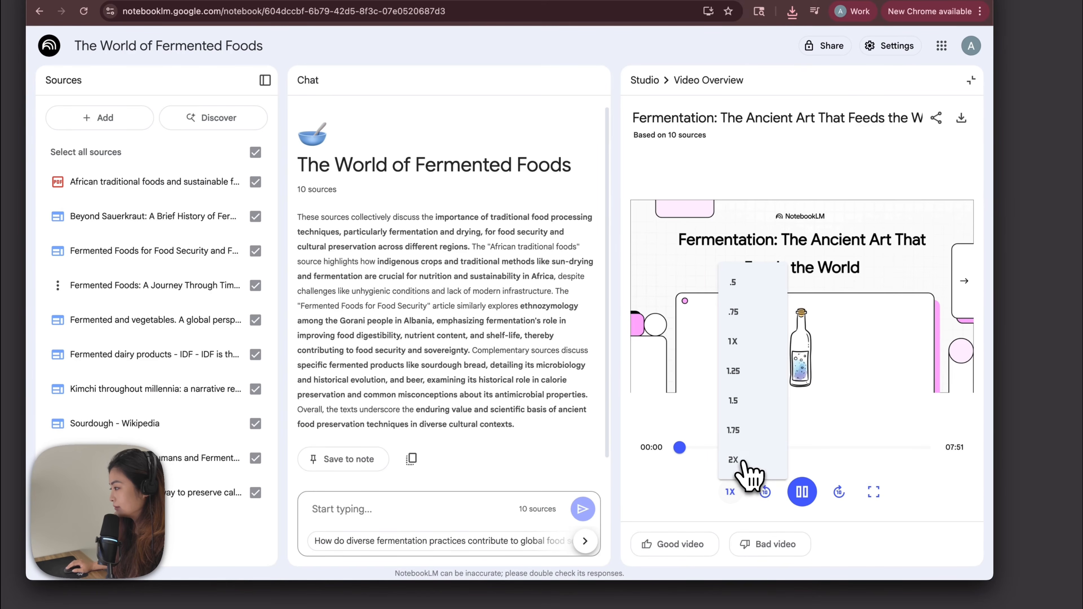
click(741, 458)
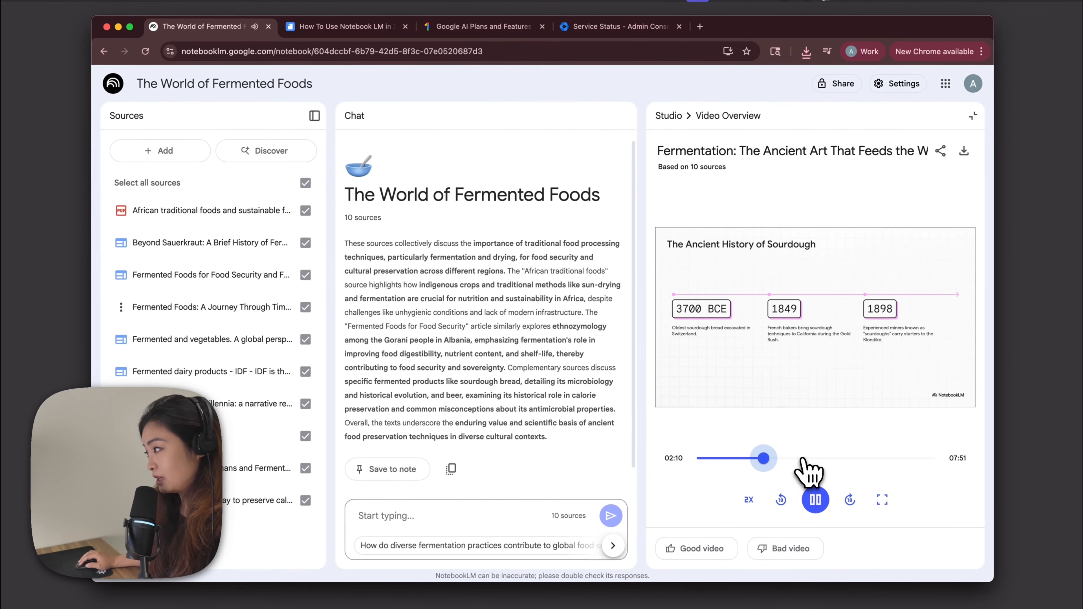
click(802, 458)
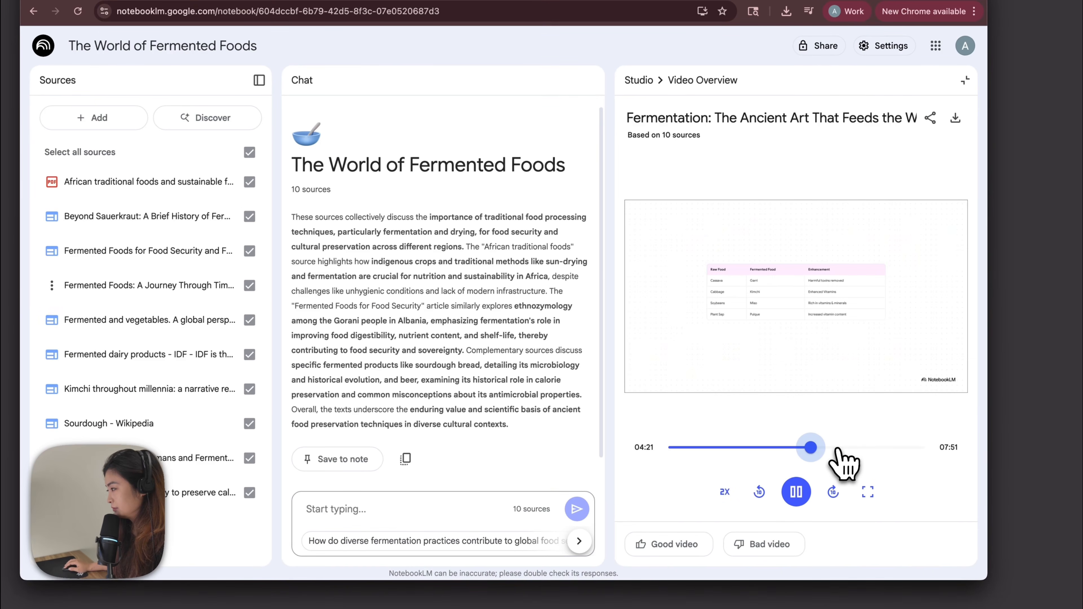
click(858, 451)
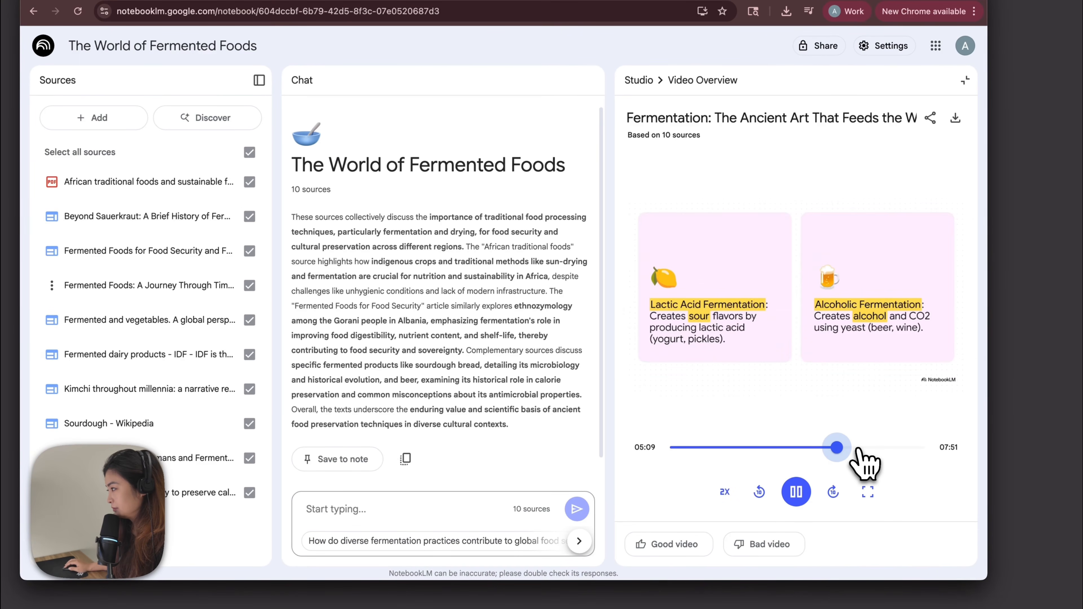
click(889, 450)
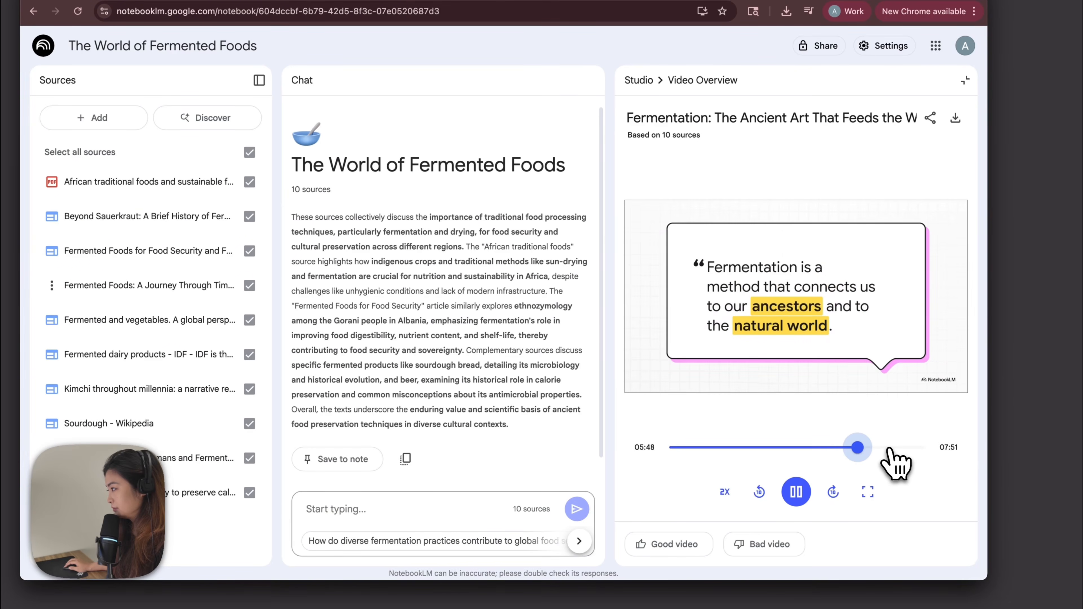
Sample the closing minutes of the fermentation video overview and stop its playback
click(889, 448)
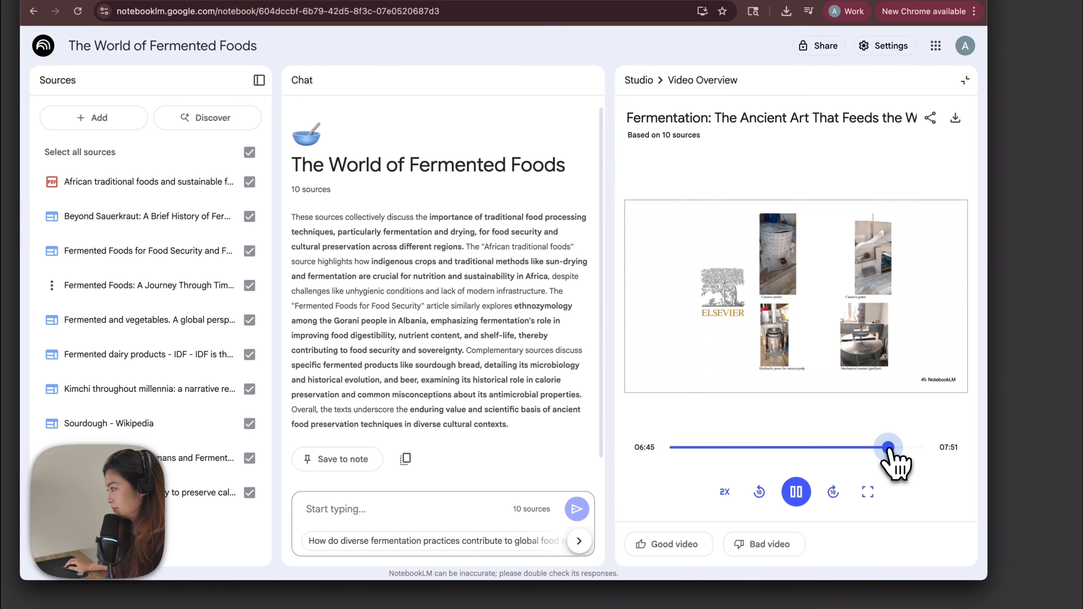
click(870, 448)
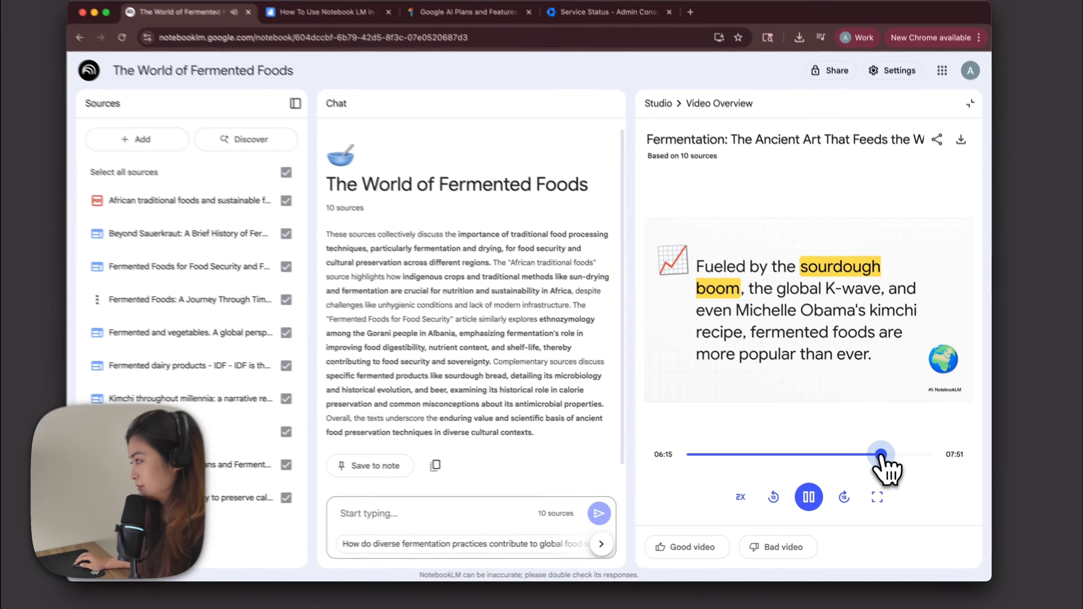
click(917, 447)
click(795, 491)
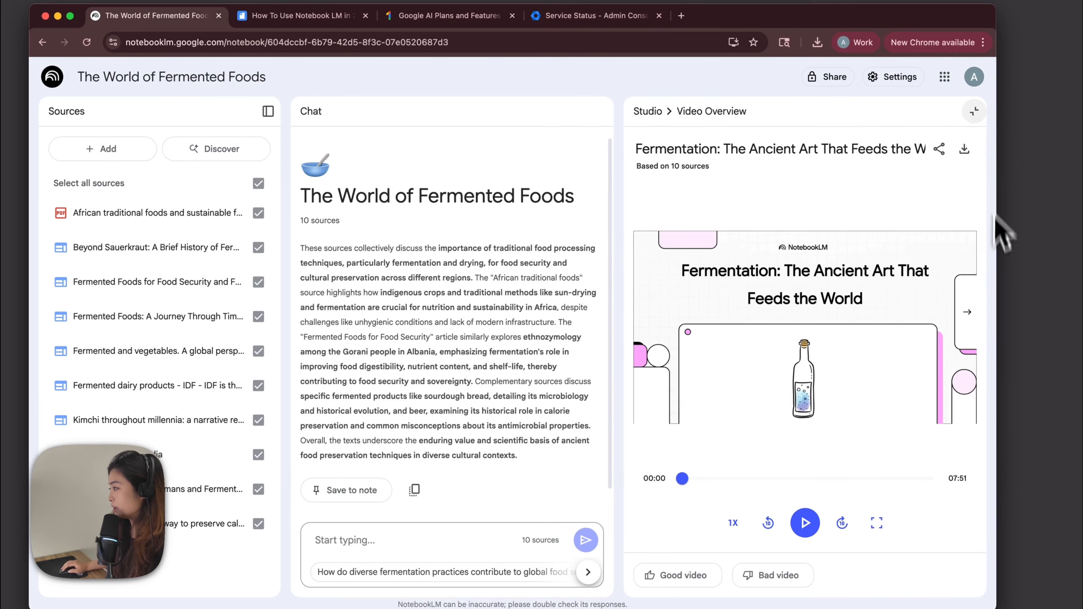
Return to the Studio list and review the video overview's item options and customization prompt without generating another video
click(973, 116)
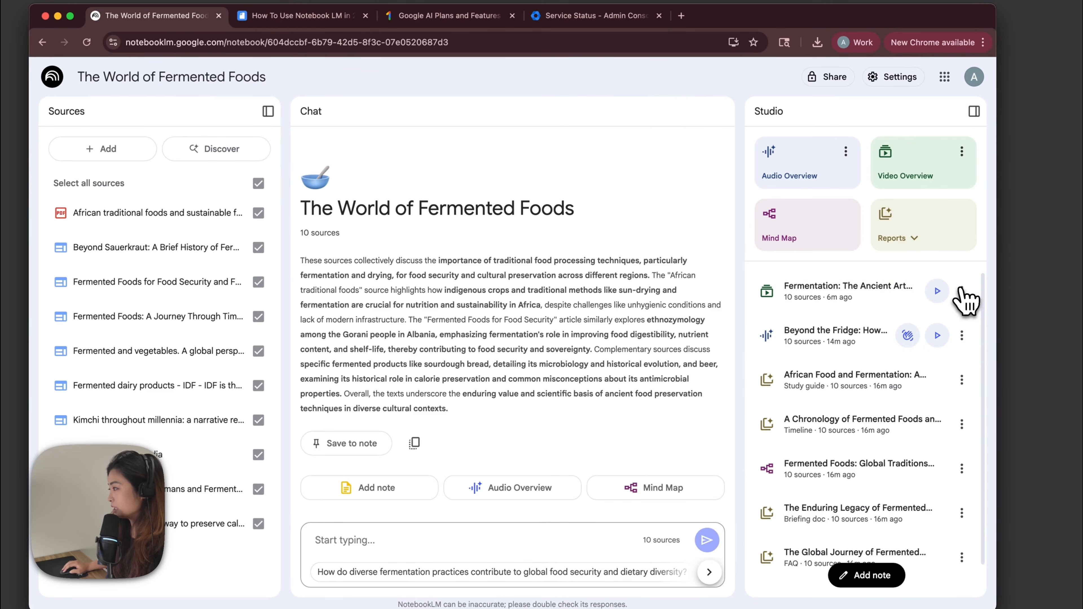
click(962, 291)
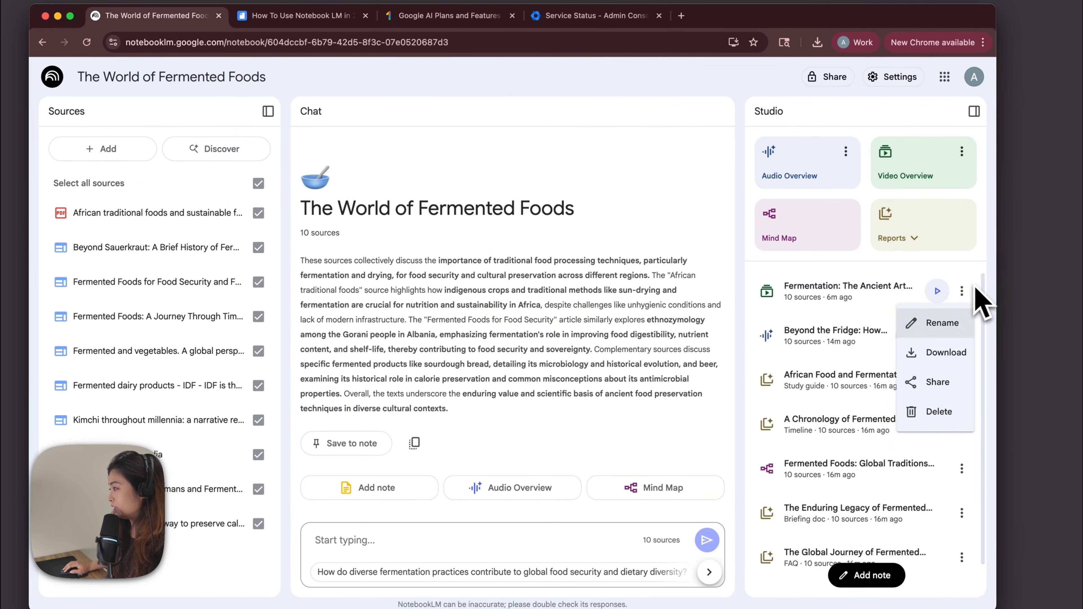
click(969, 160)
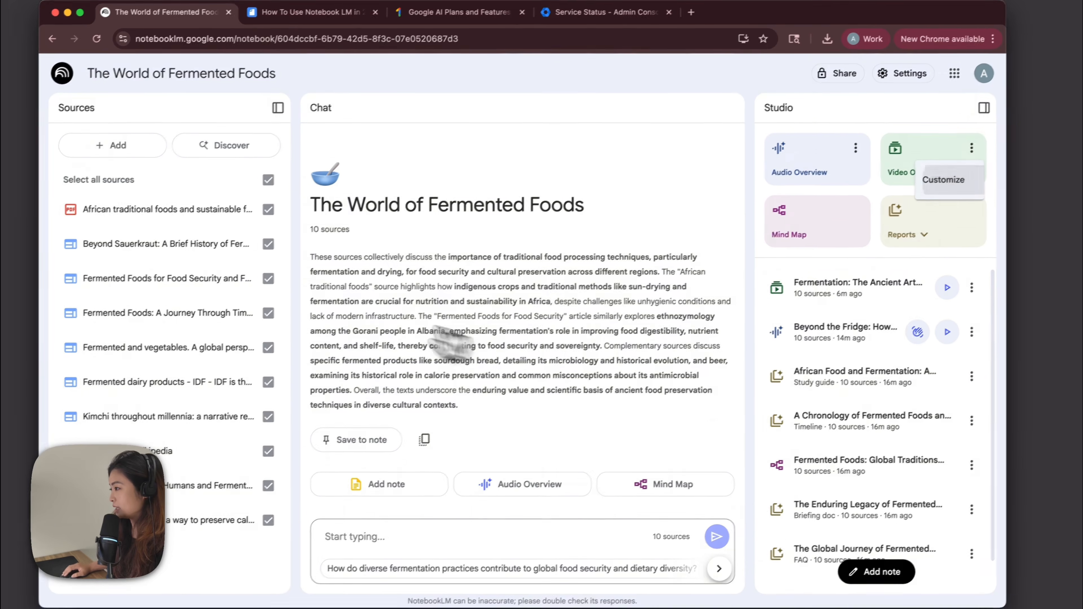
click(961, 151)
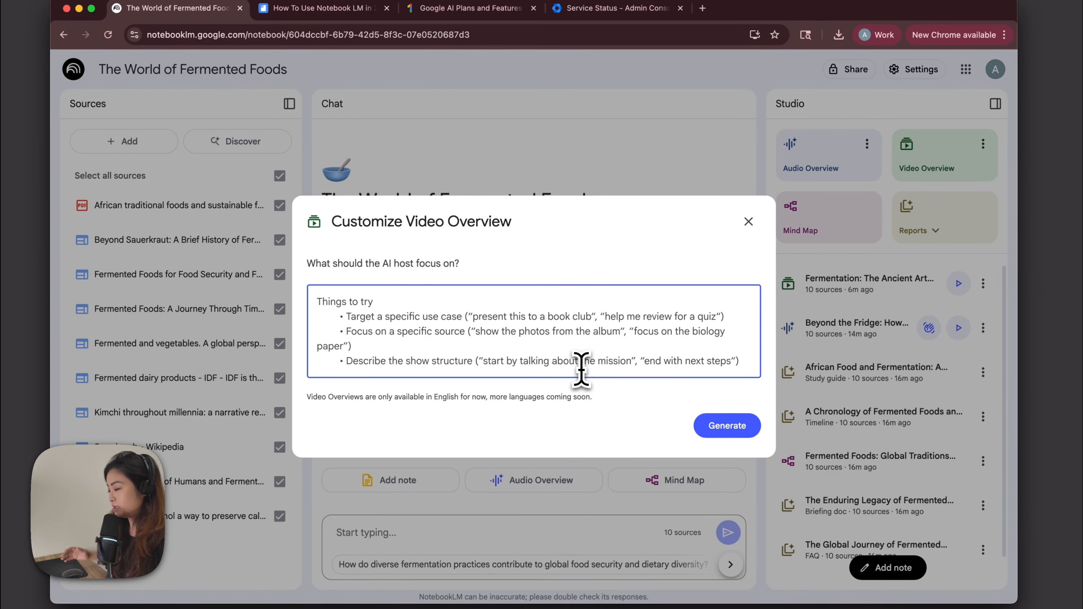
click(749, 223)
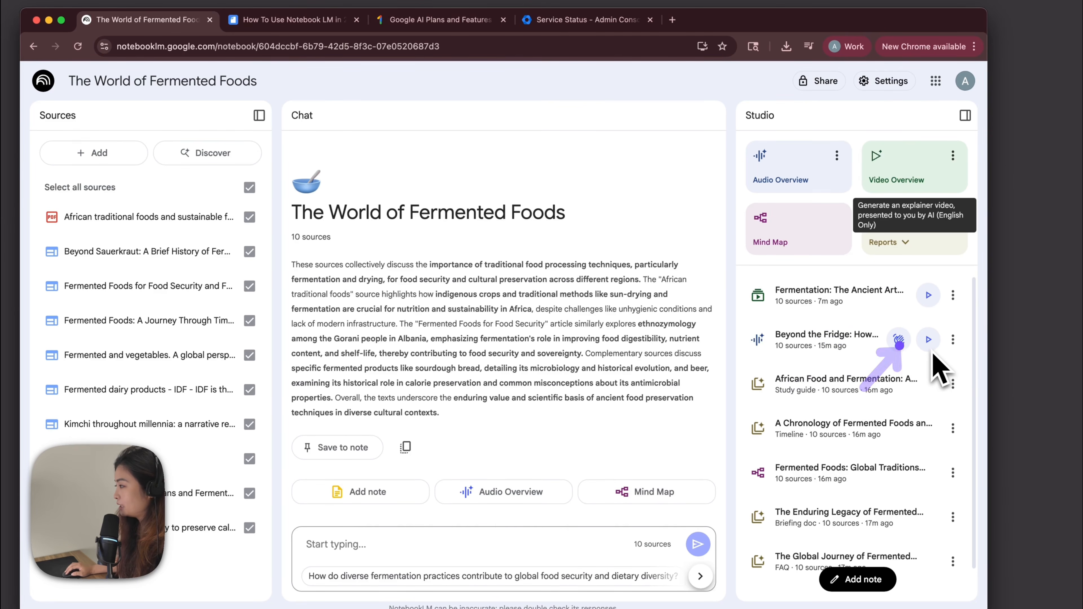
Play the start of the "Beyond the Fridge" audio overview and review its item options and playback speed choices
click(953, 339)
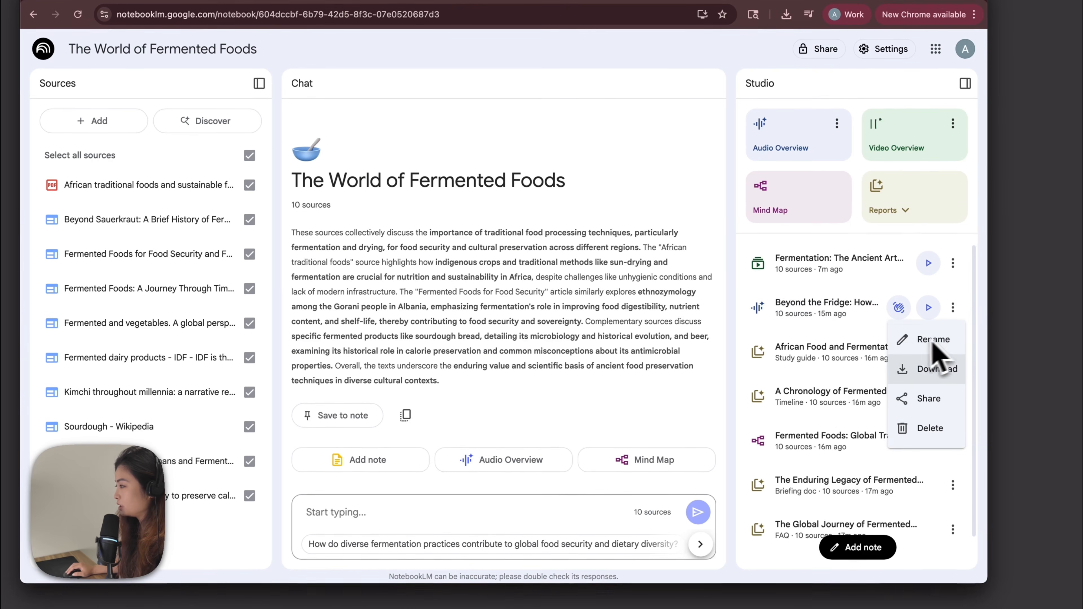
click(859, 310)
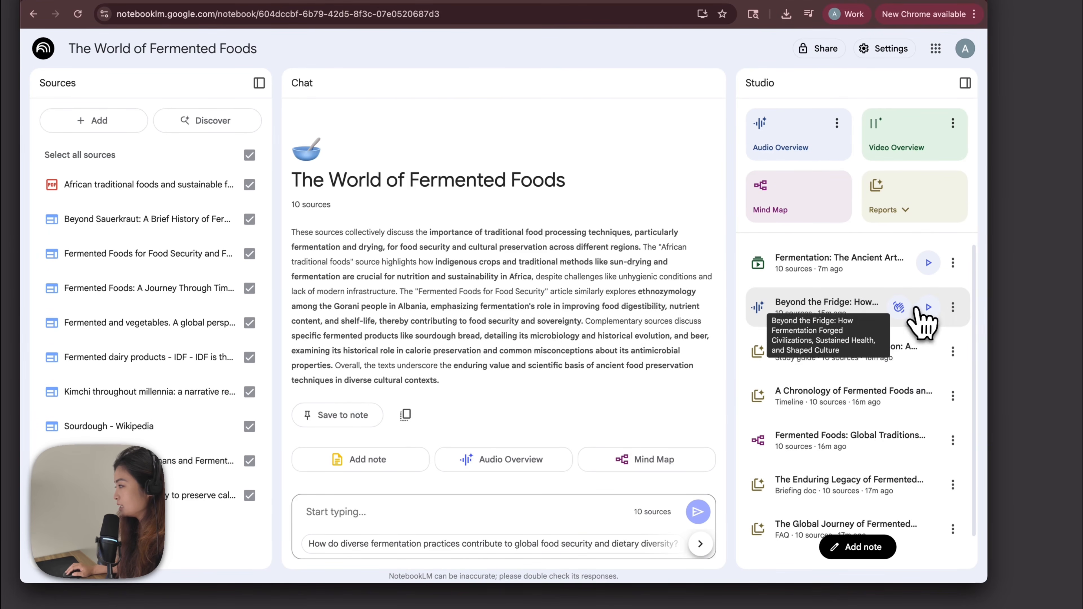
click(929, 308)
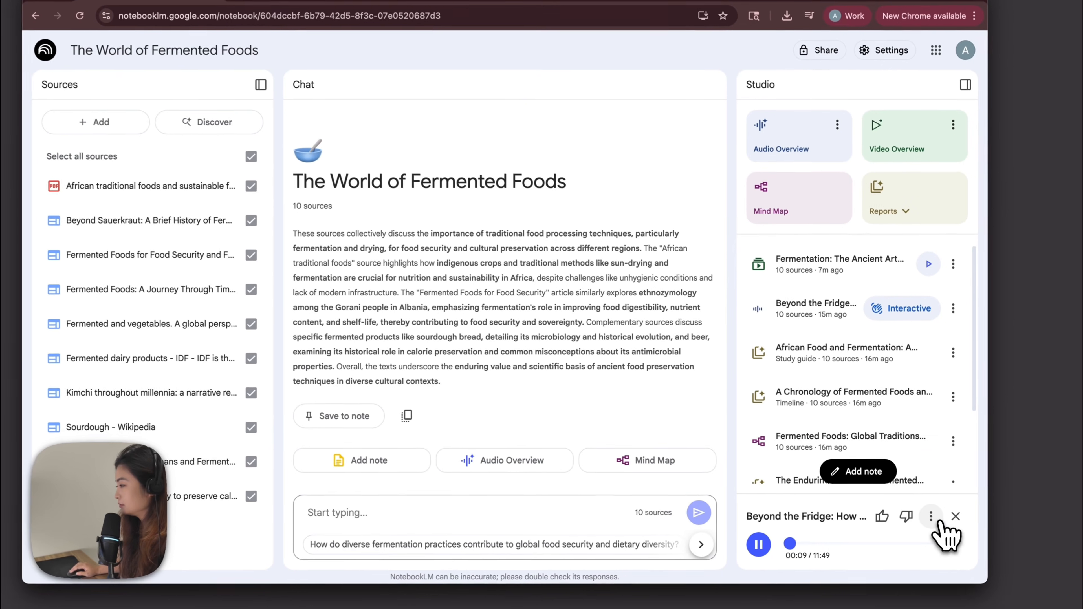
click(941, 519)
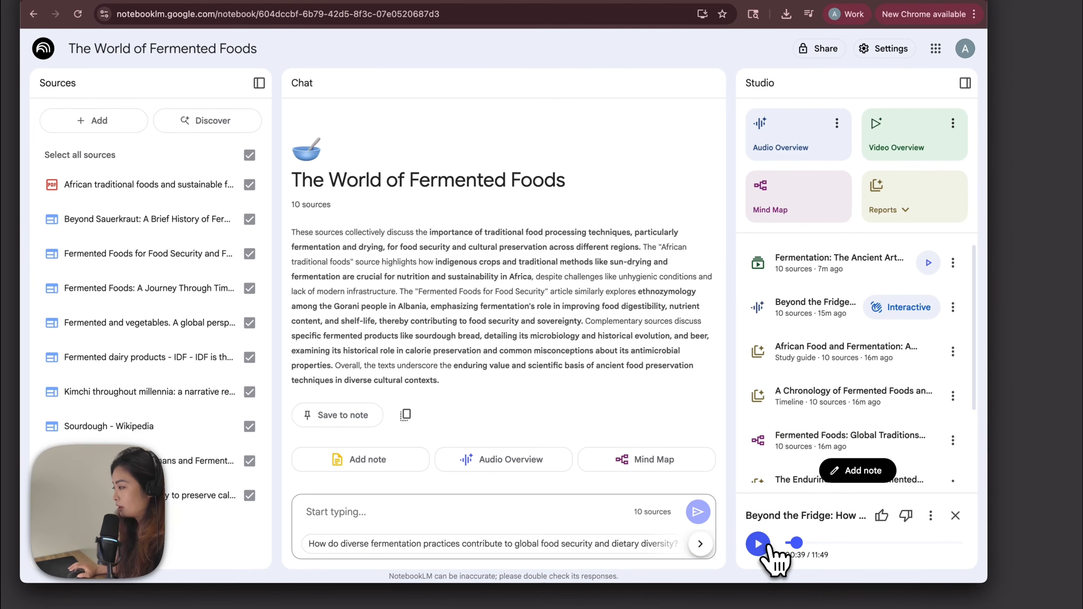
click(779, 546)
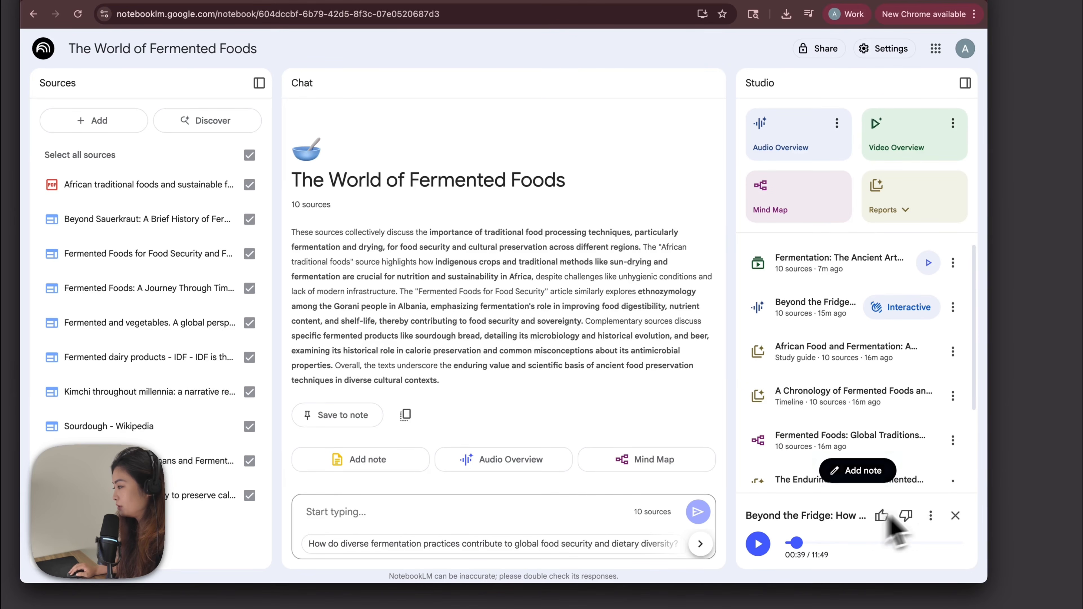
click(930, 516)
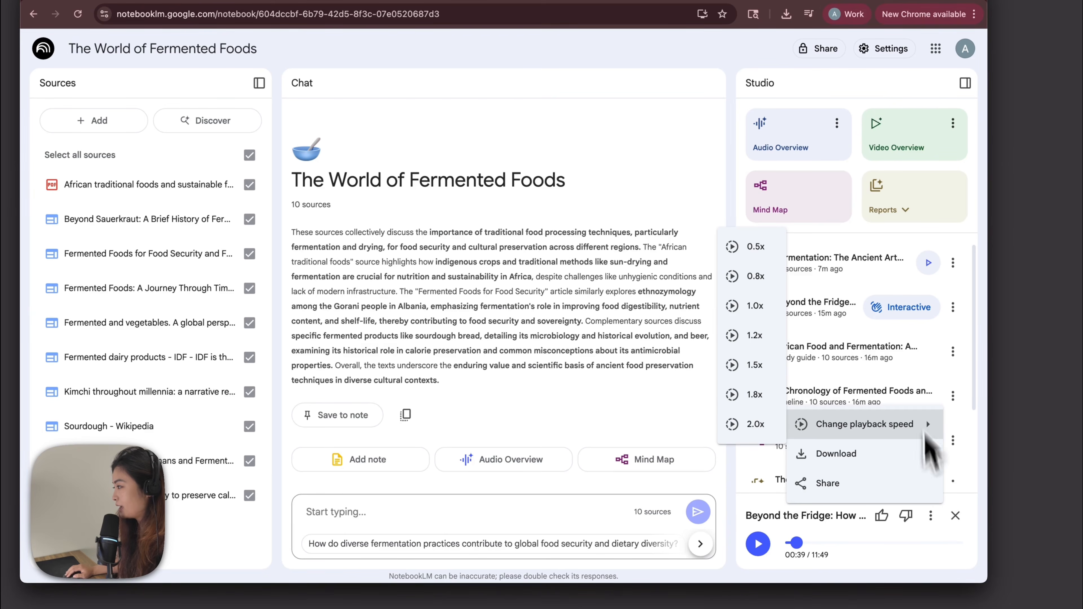
Play the "Beyond the Fridge" audio overview in interactive mode, joining the hosts' conversation before pausing it
click(910, 315)
click(909, 316)
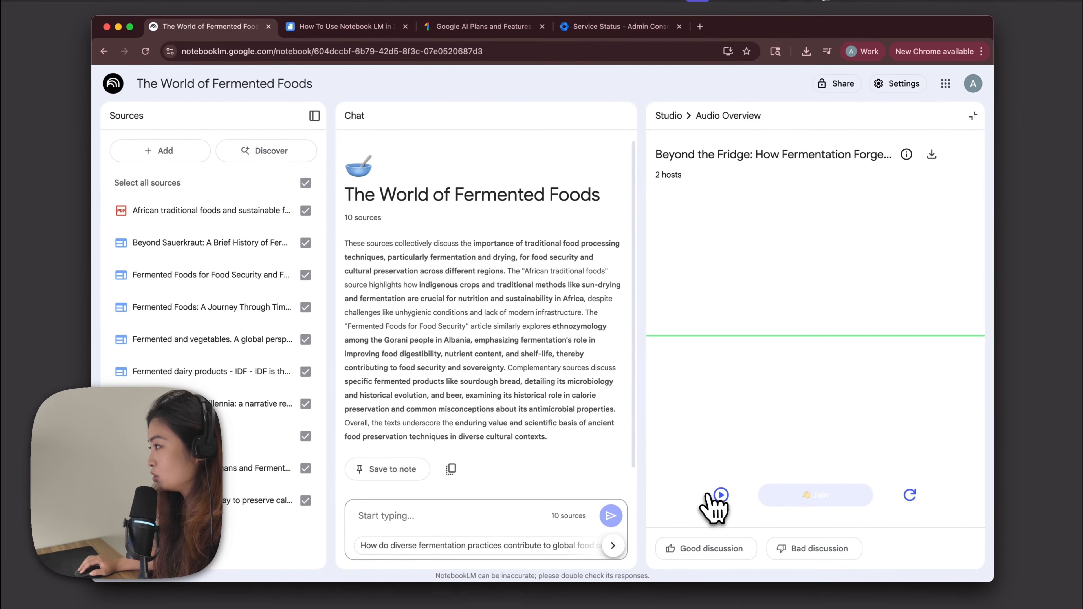
click(721, 495)
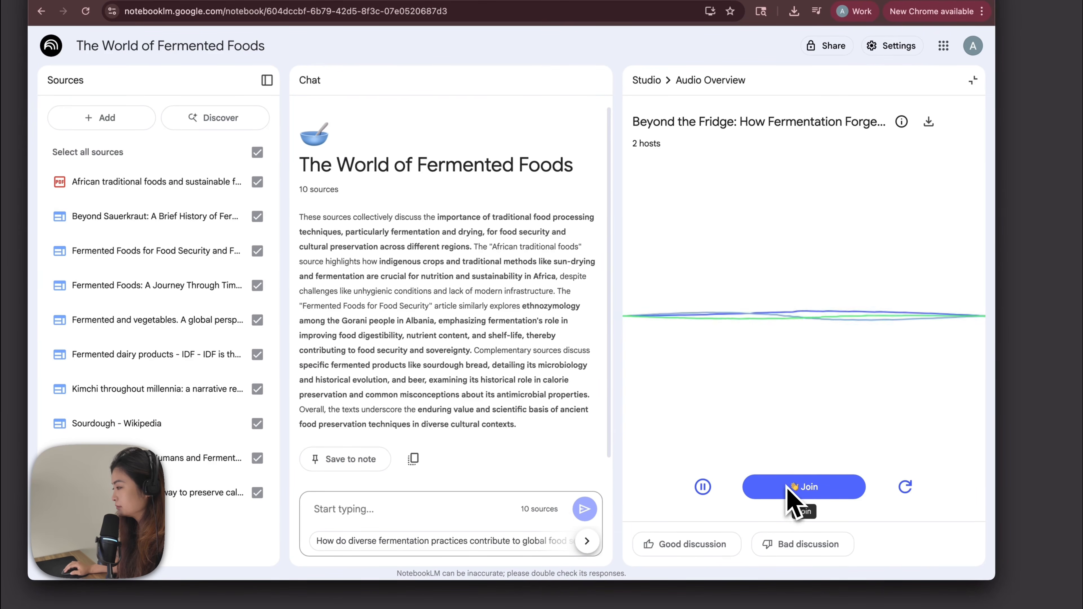
click(787, 487)
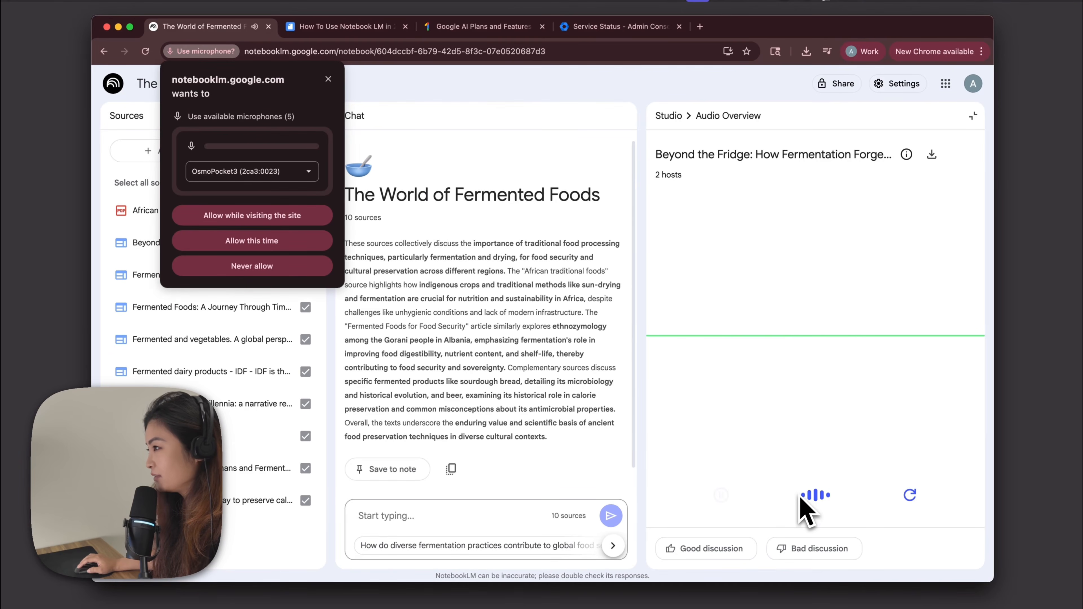
click(802, 499)
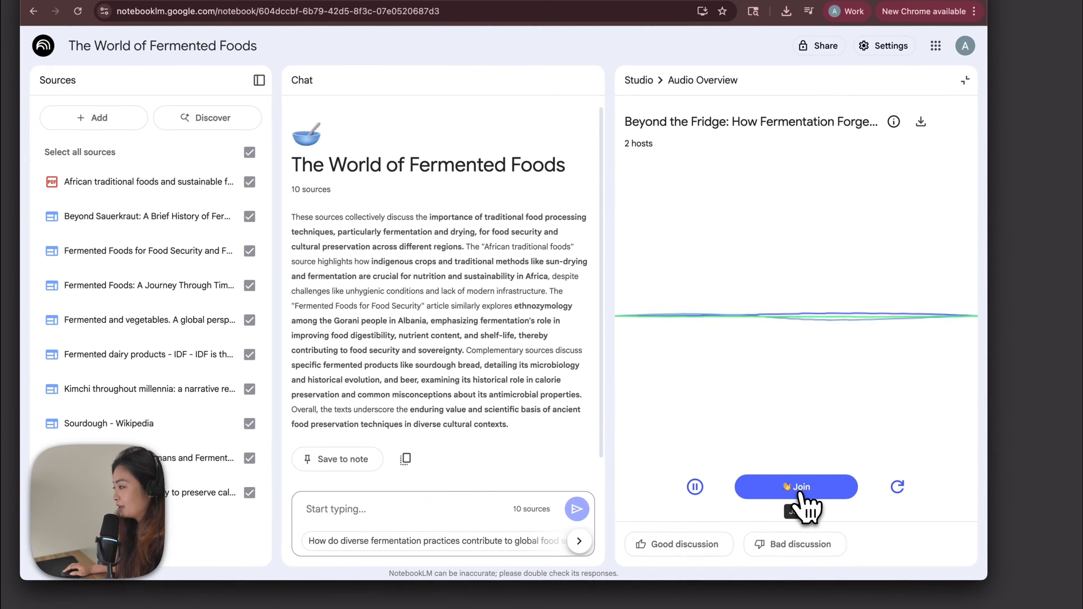
click(799, 495)
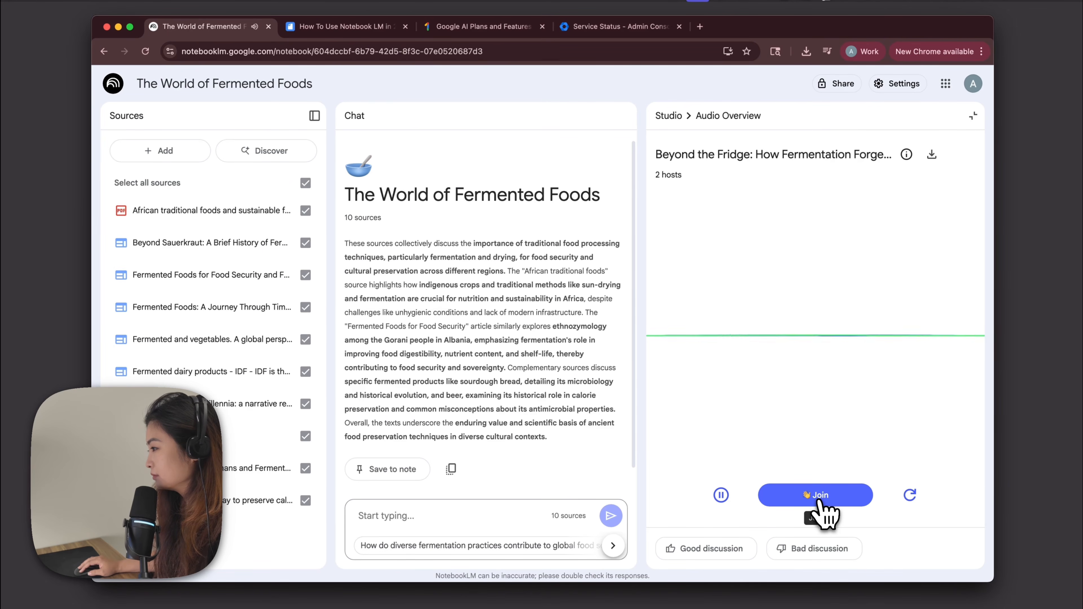
click(721, 495)
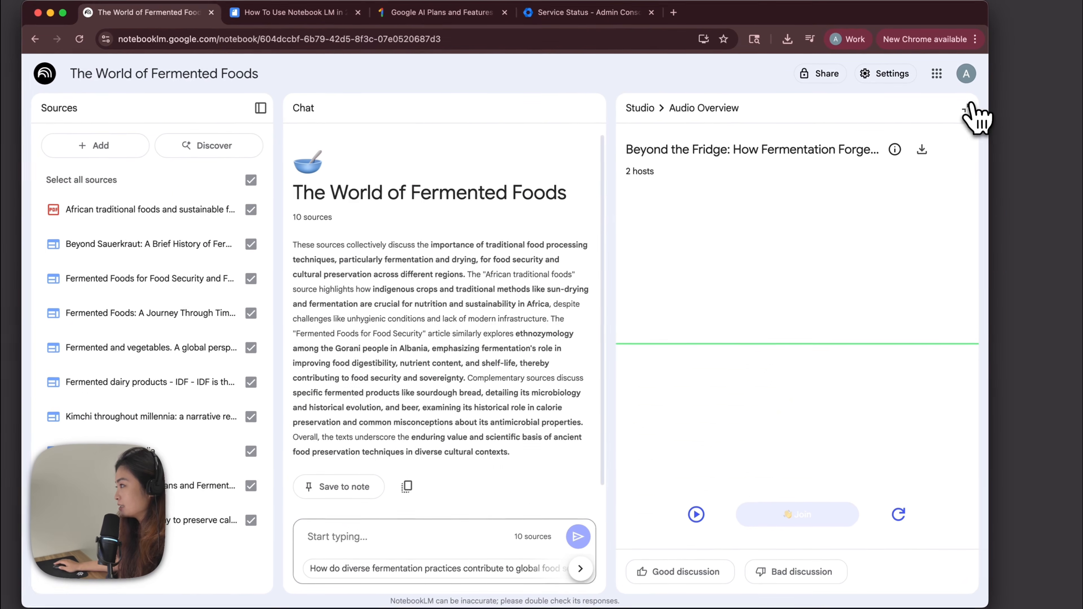
Read through the African food and fermentation study guide and the fermented foods chronology in the Studio outputs
click(966, 108)
click(831, 386)
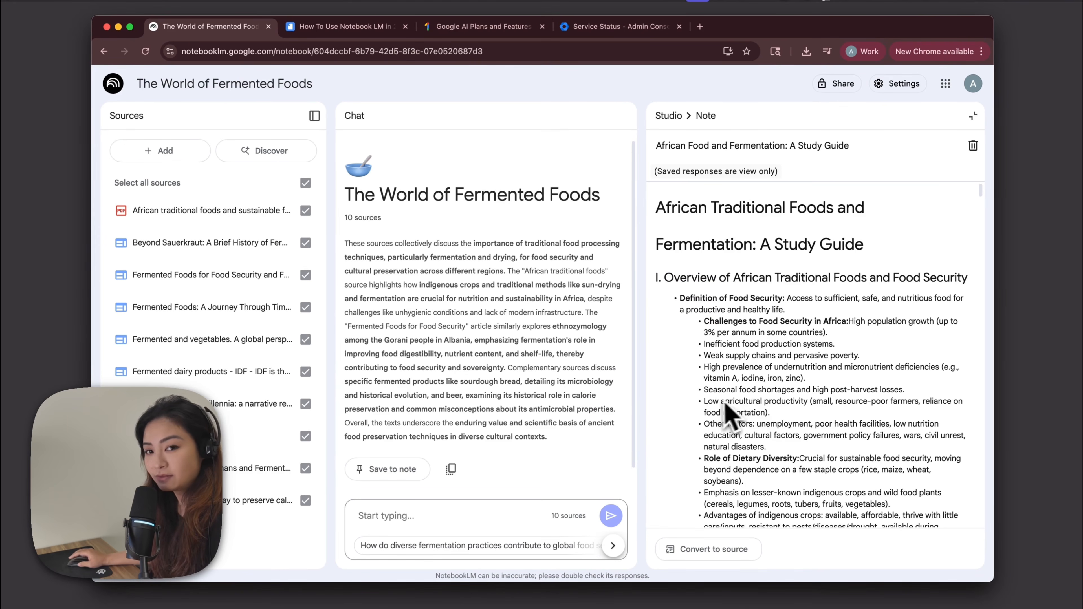
scroll(727, 412, down, 5)
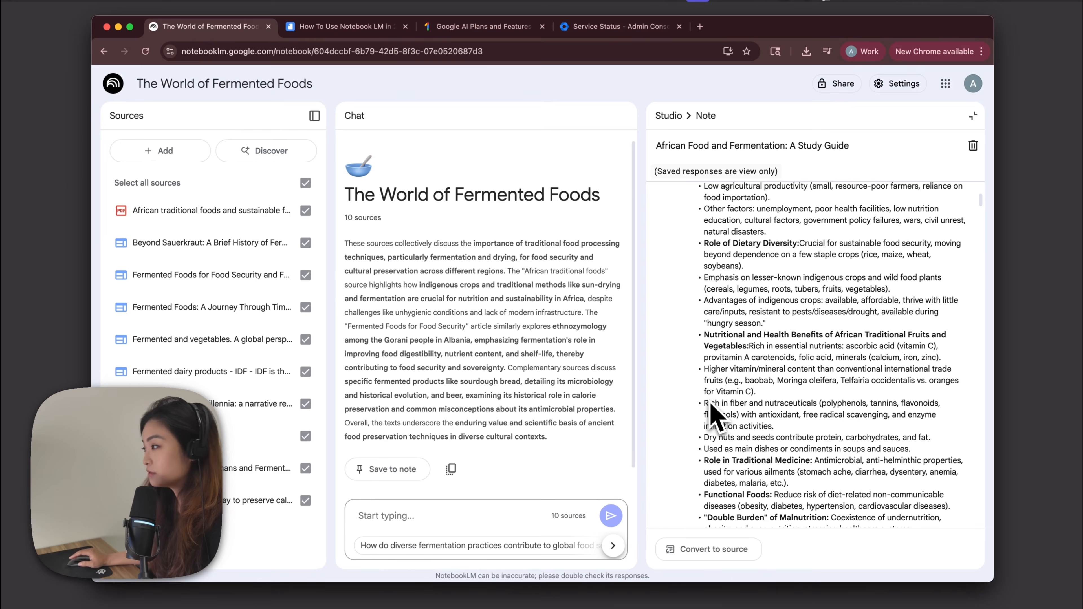
scroll(716, 416, down, 1)
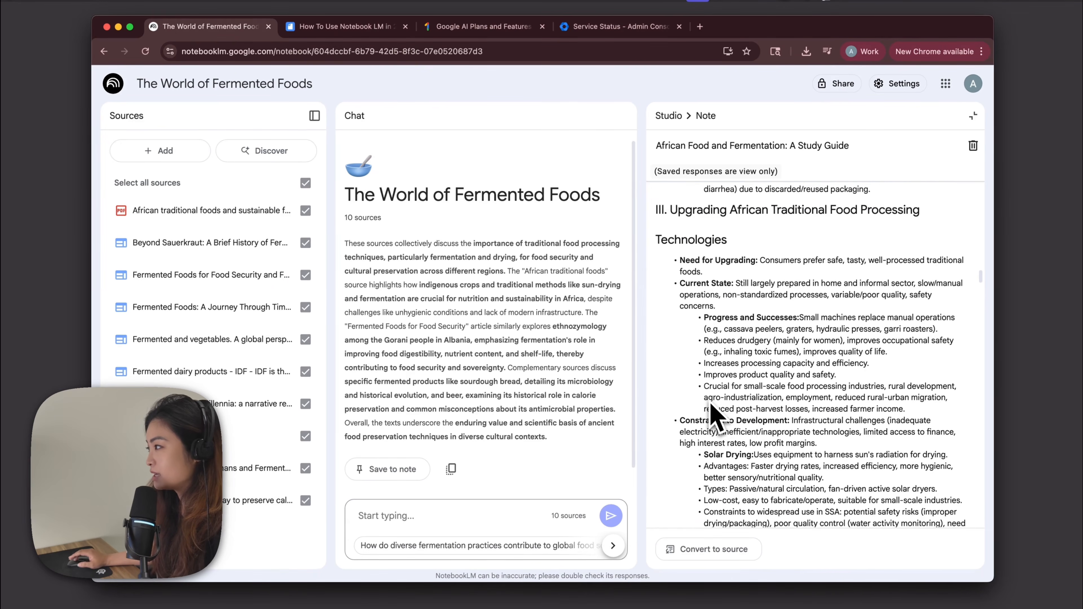
scroll(716, 416, down, 2)
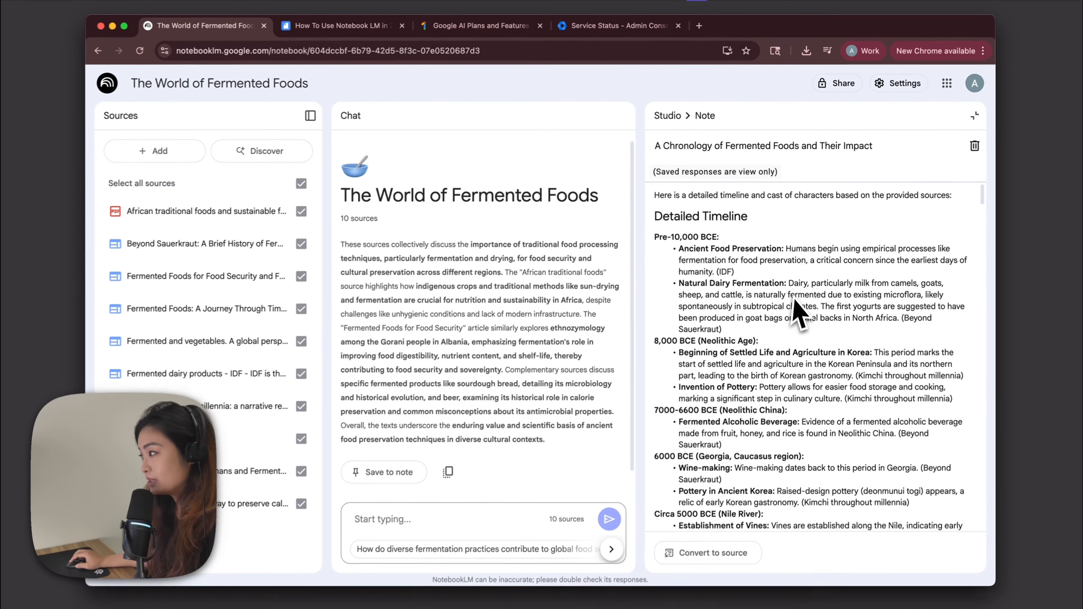
scroll(790, 345, down, 20)
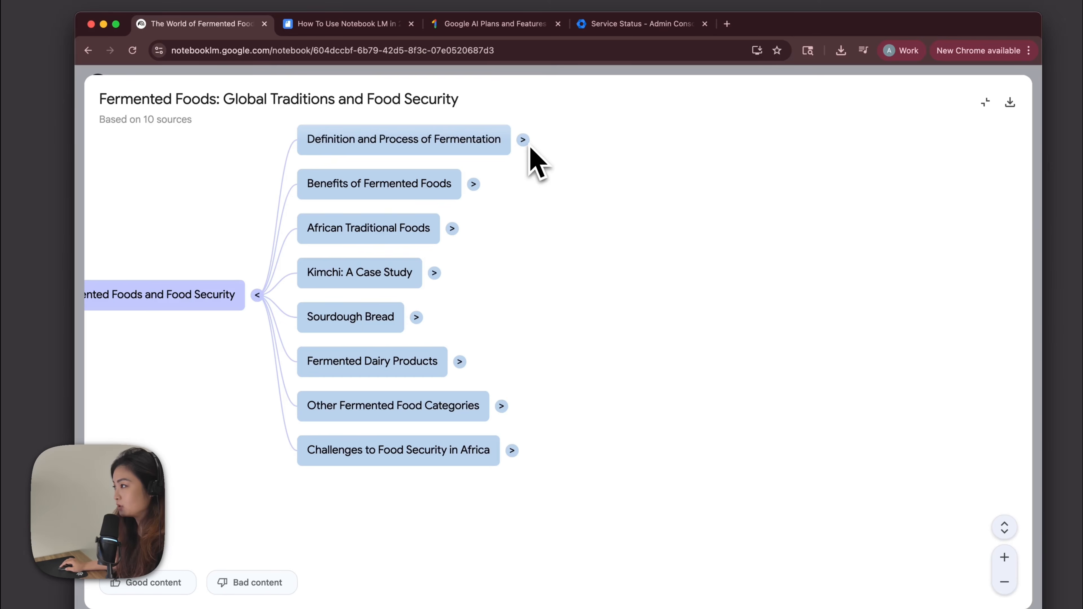
Expand the mind map's Definition and Process of Fermentation branch with its four subtopics, and the Benefits of Fermented Foods branch
click(522, 140)
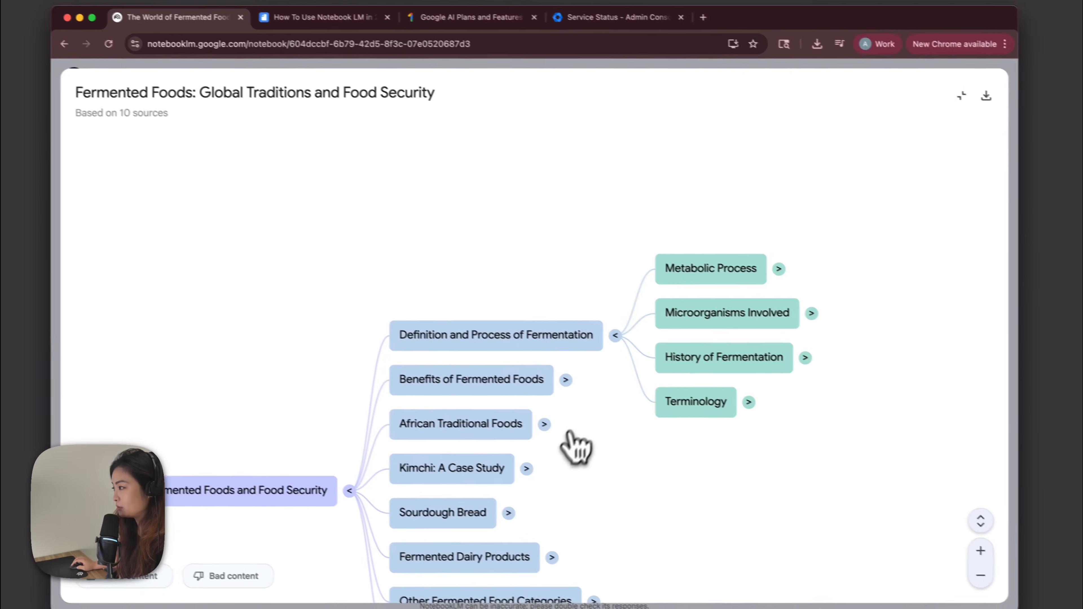
click(566, 380)
click(846, 247)
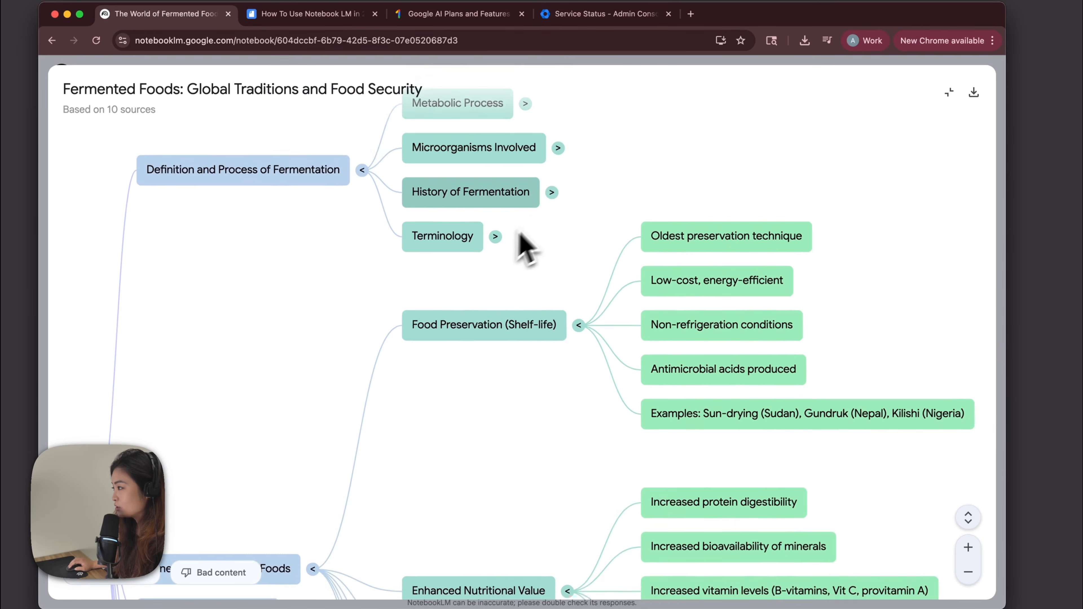
click(494, 234)
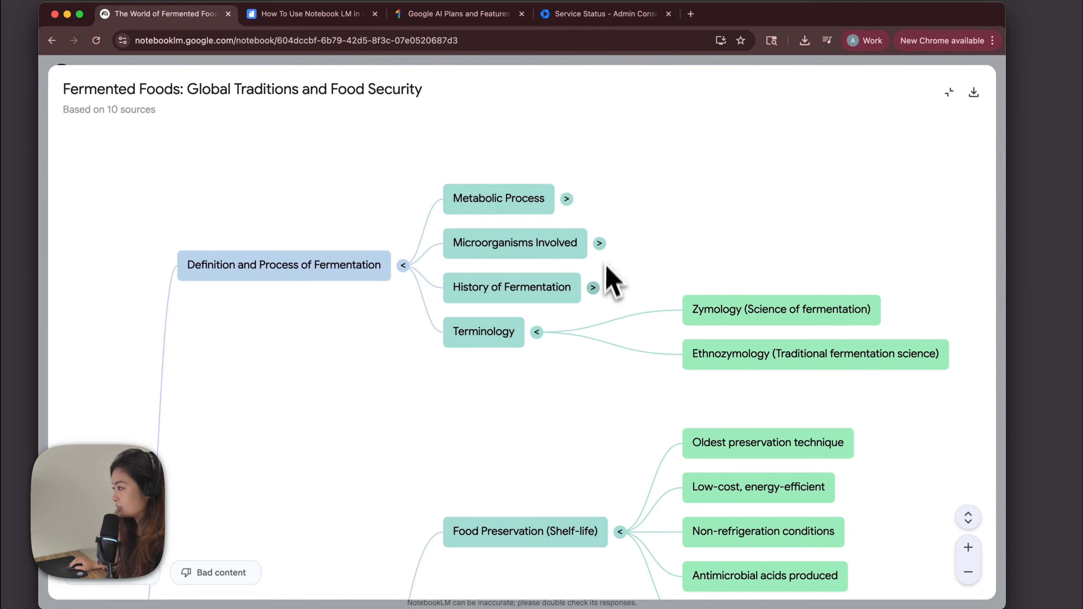
click(593, 288)
click(566, 199)
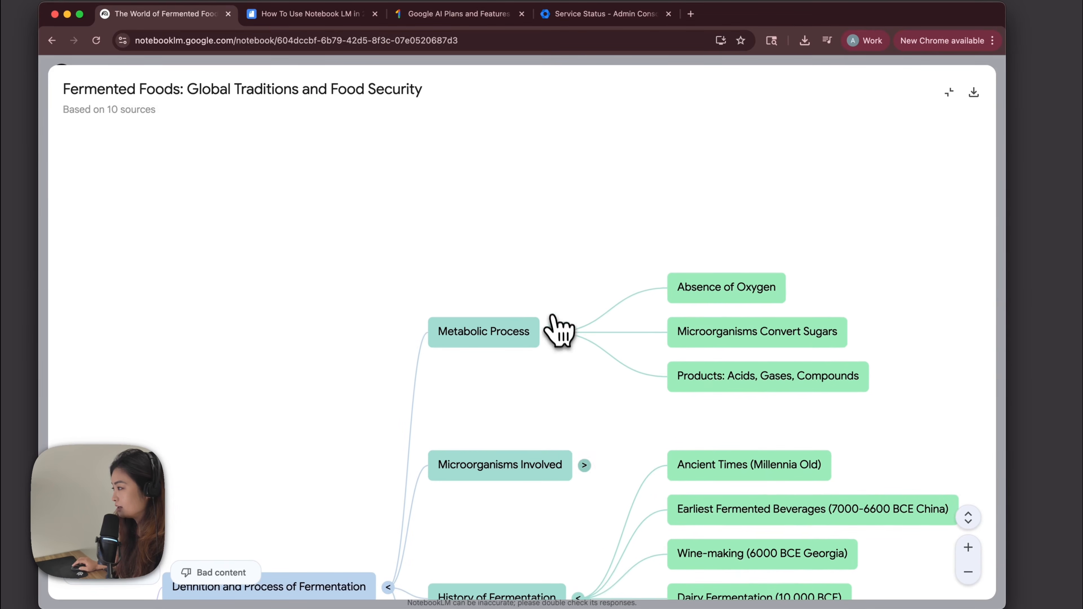
click(584, 465)
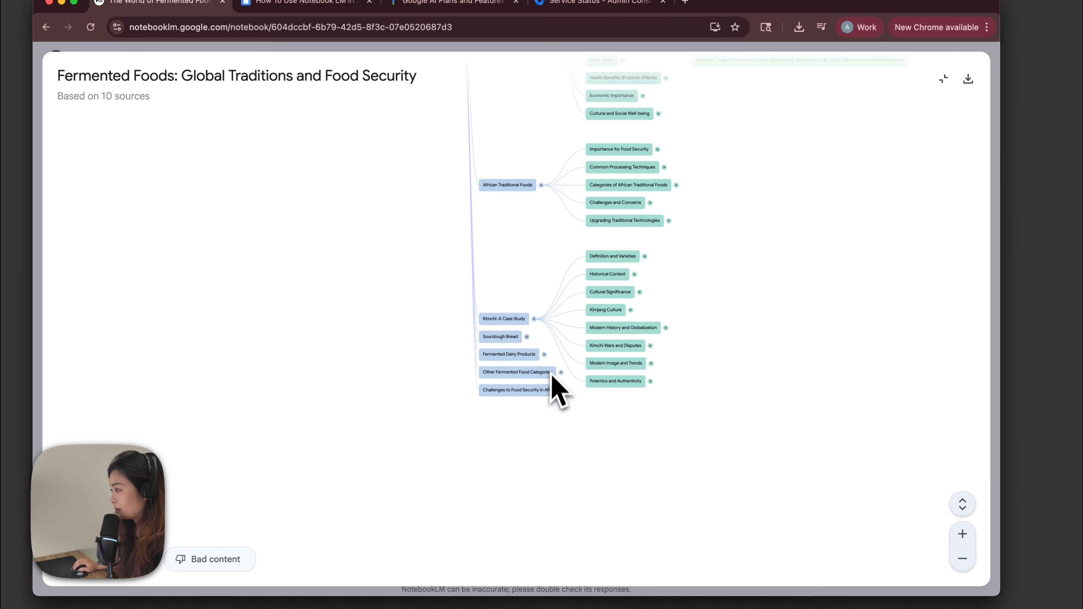
Expand the mind map's Sourdough Bread, Fermented Dairy Products and Other Fermented Food Categories branches, including the Fermented Legumes/Oilseeds subtopic
click(530, 337)
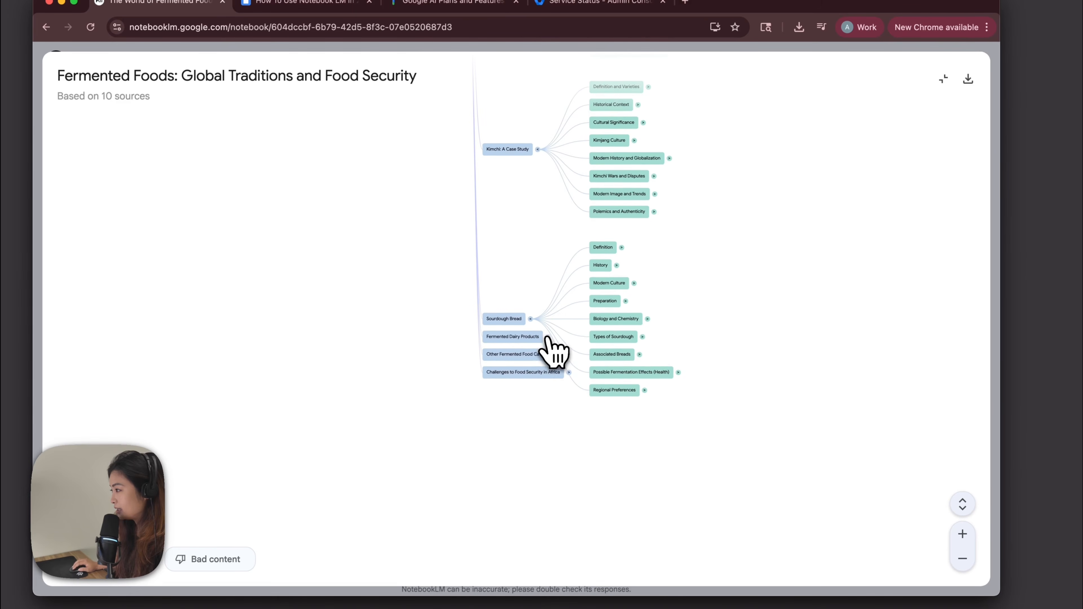
click(548, 337)
click(556, 337)
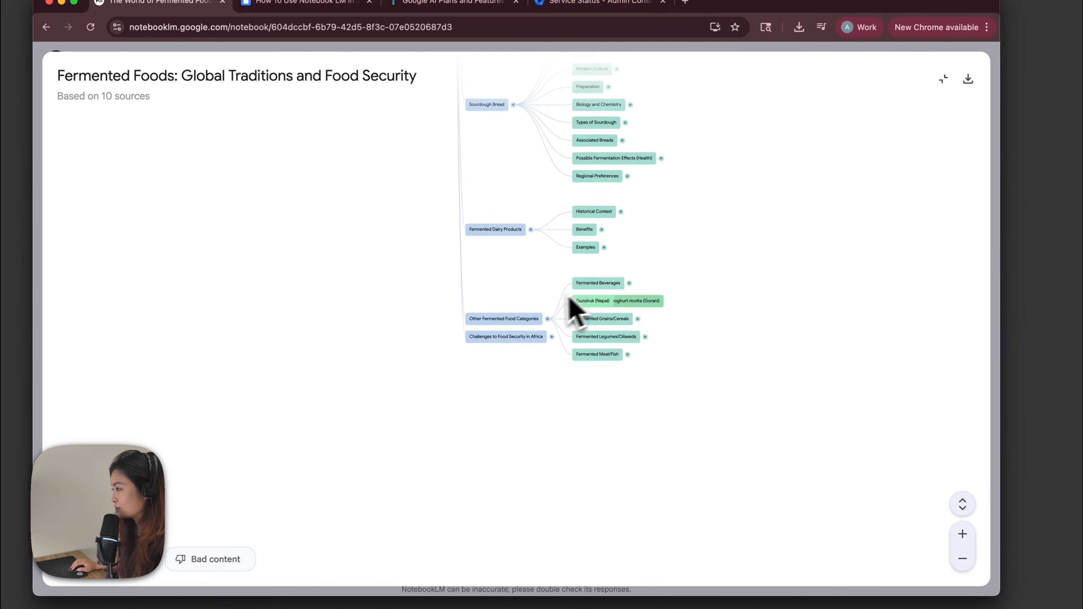
click(527, 301)
click(545, 453)
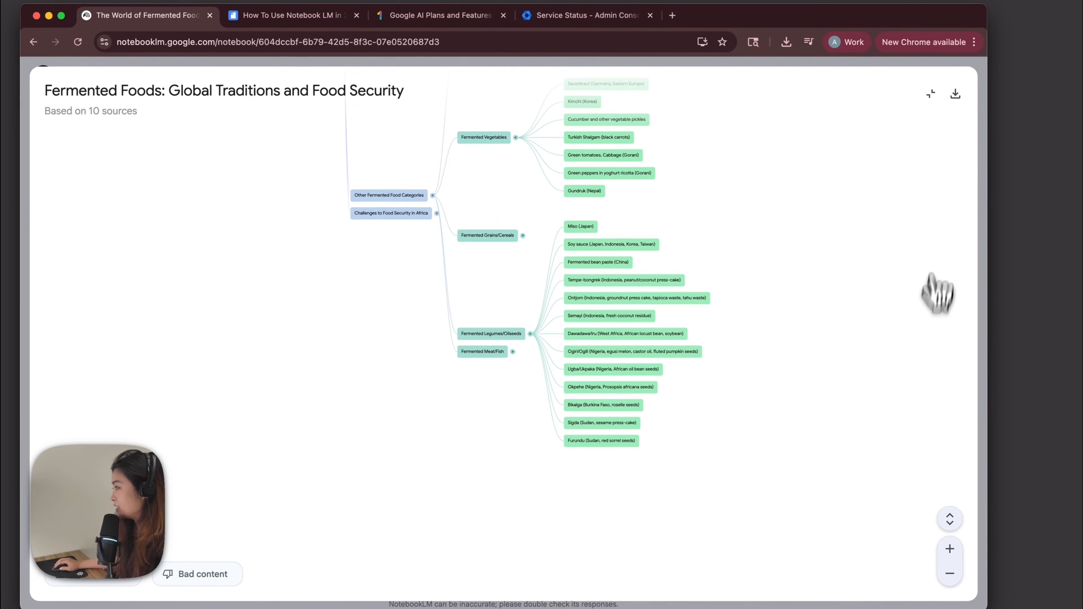
Download the expanded mind map and bring the saved image's preview window fully into view
click(955, 94)
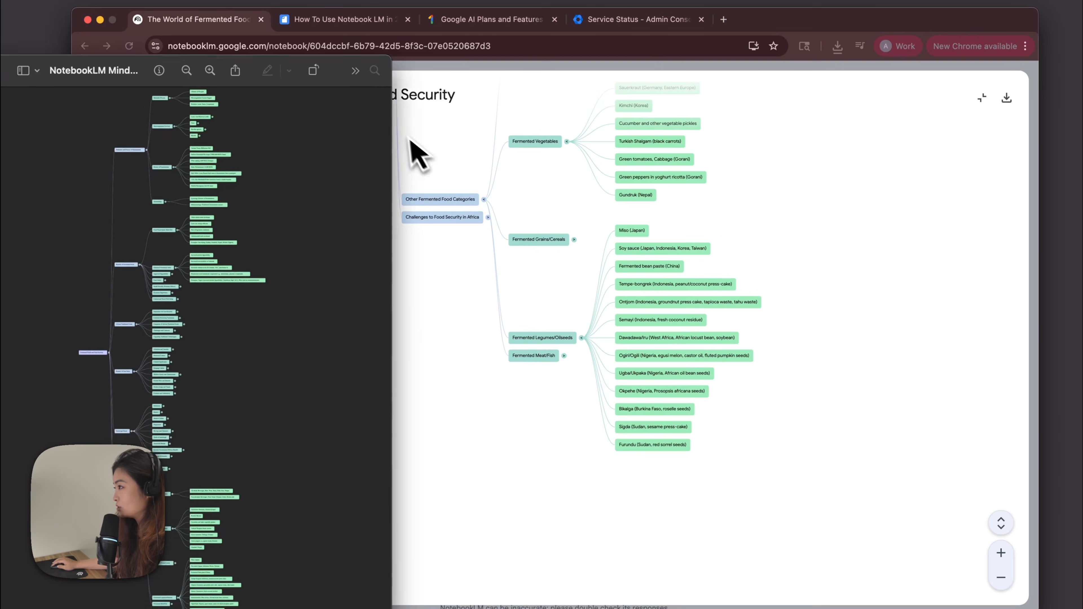
drag(211, 68, 464, 72)
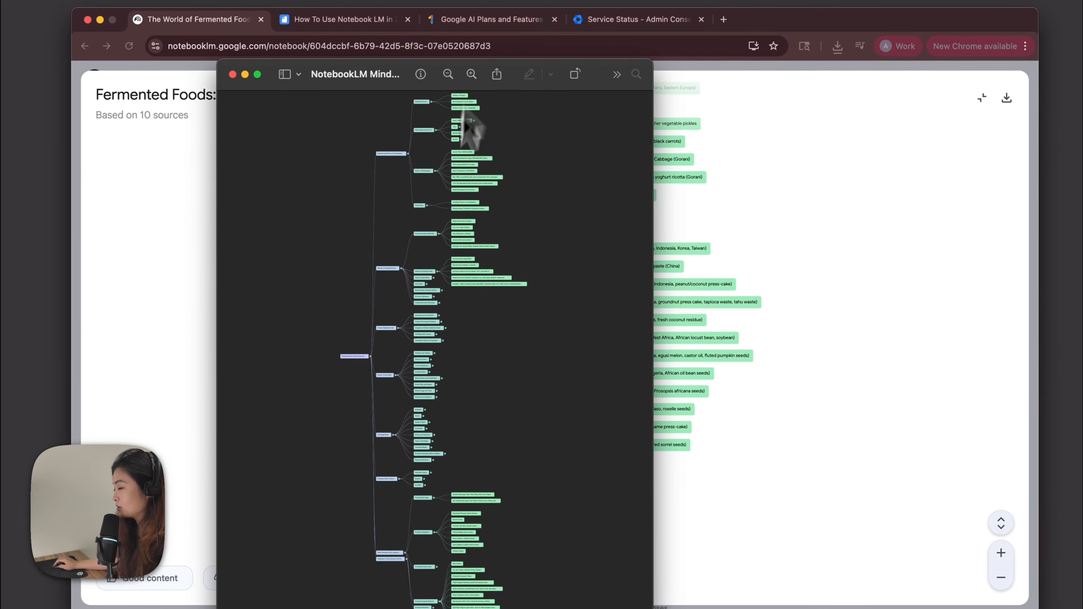
Enlarge the saved mind map image to inspect its branches, and close the notebook's full mind map view
key(super+plus)
key(super+plus)
key(super+plus)
key(super+plus)
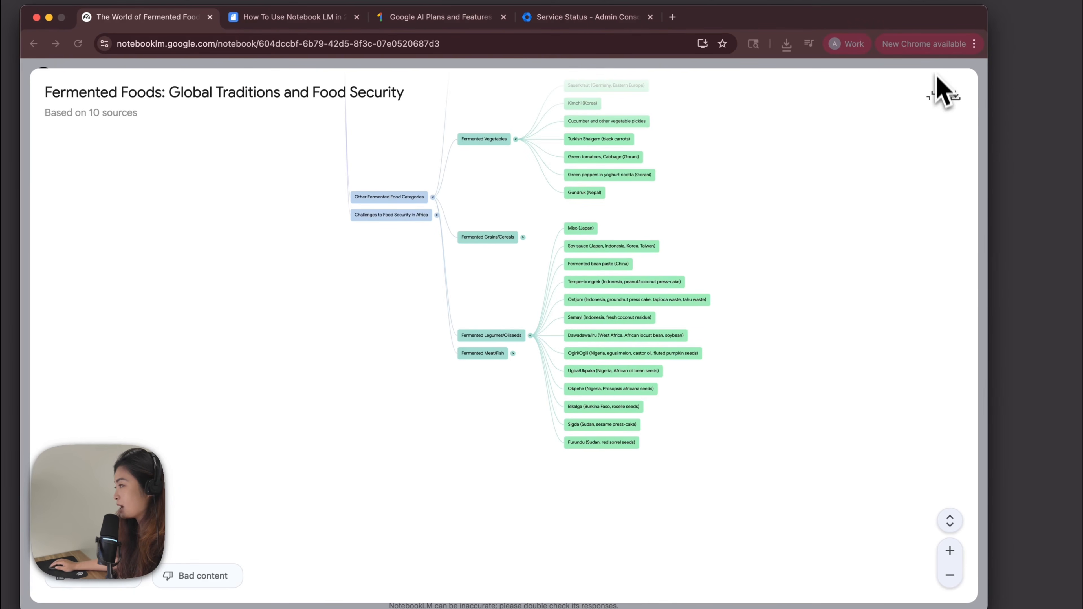
click(933, 95)
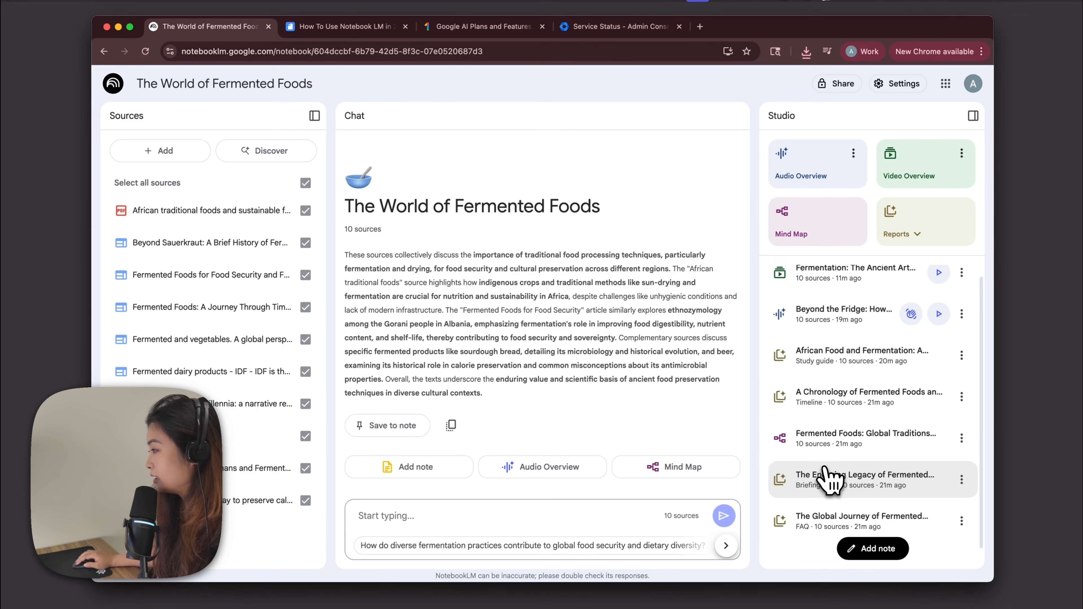
Read through the fermented foods briefing doc and the frequently asked questions report in the Studio outputs
click(829, 480)
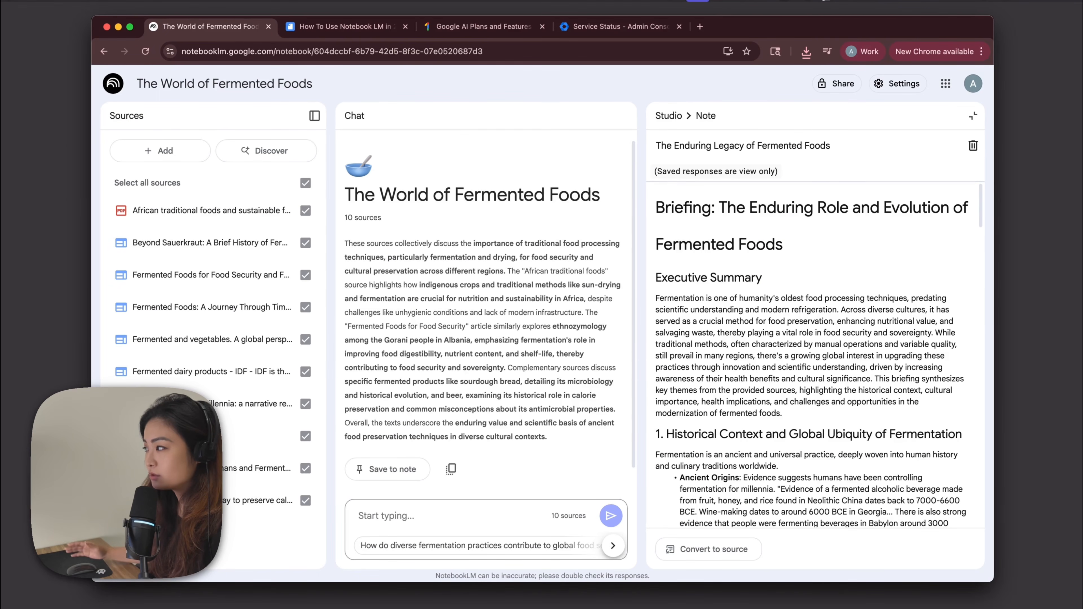
scroll(810, 359, down, 20)
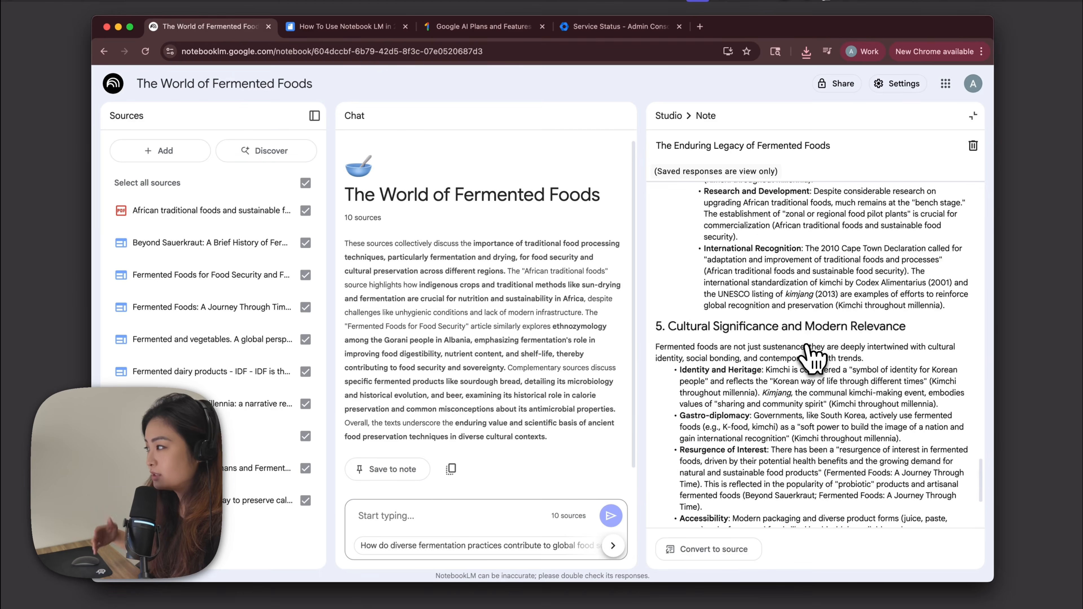
scroll(807, 348, up, 20)
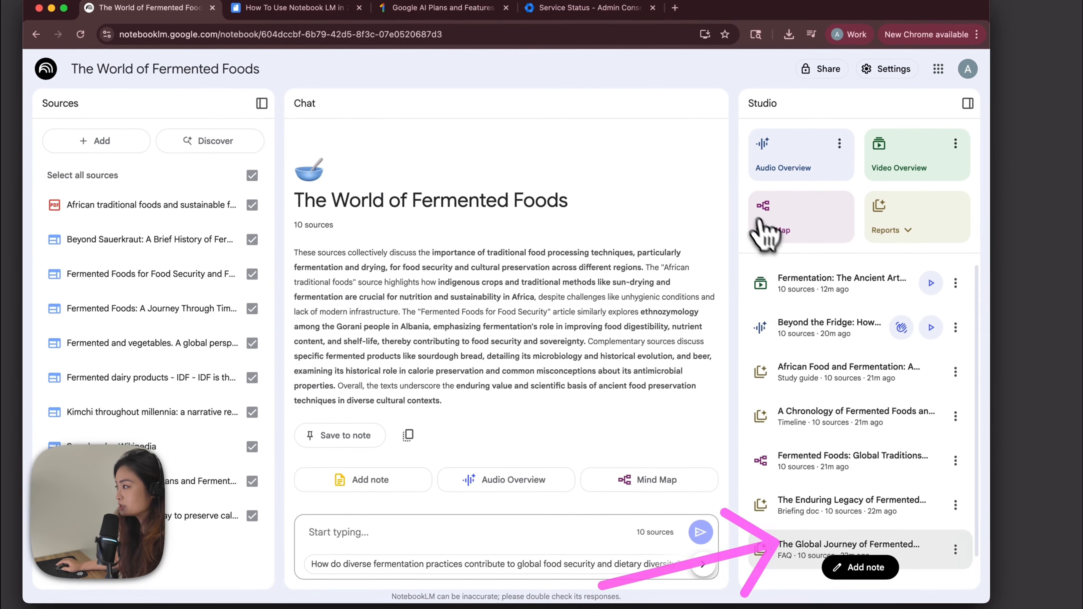
click(836, 533)
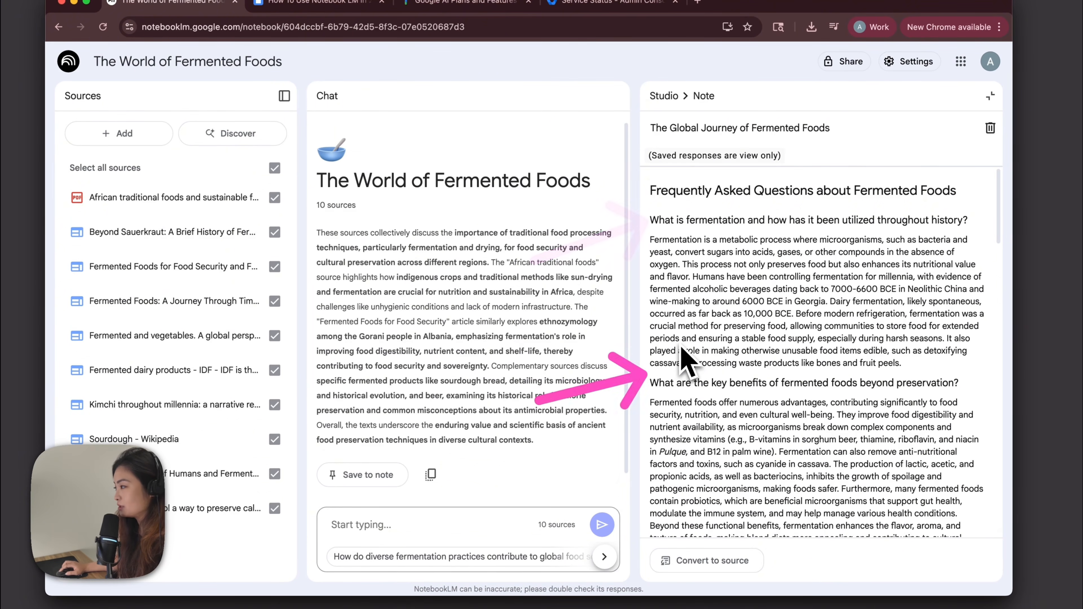
scroll(682, 358, down, 1)
scroll(681, 358, down, 10)
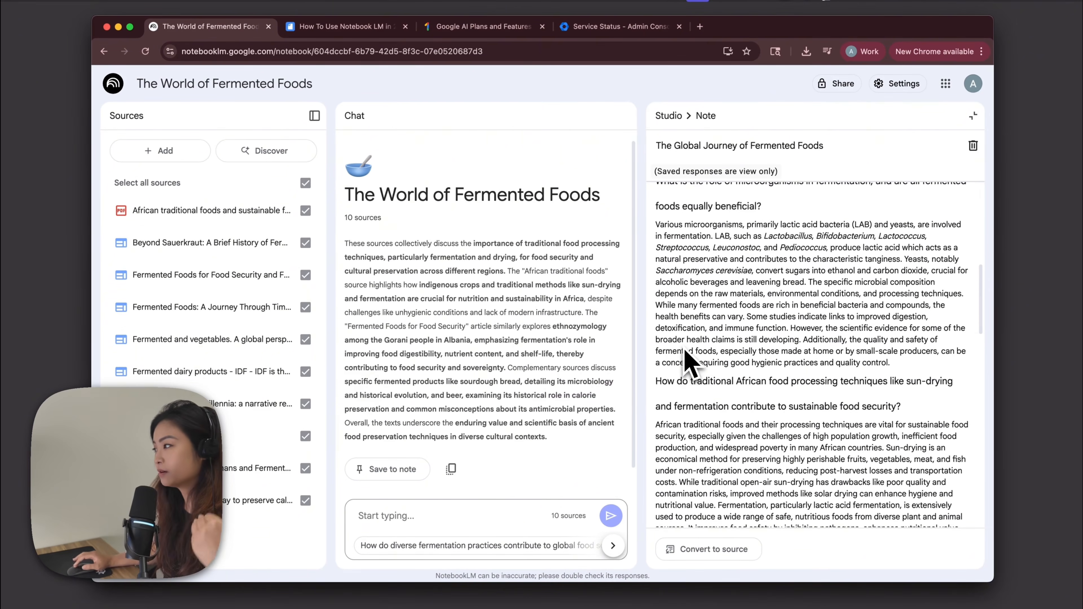
scroll(685, 350, up, 3)
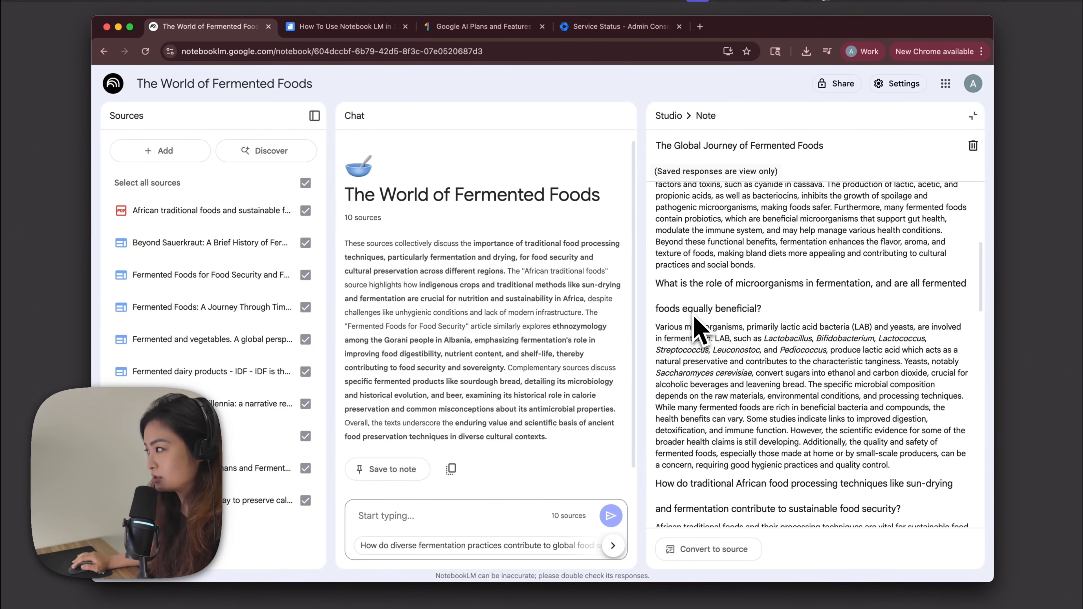
scroll(694, 324, up, 8)
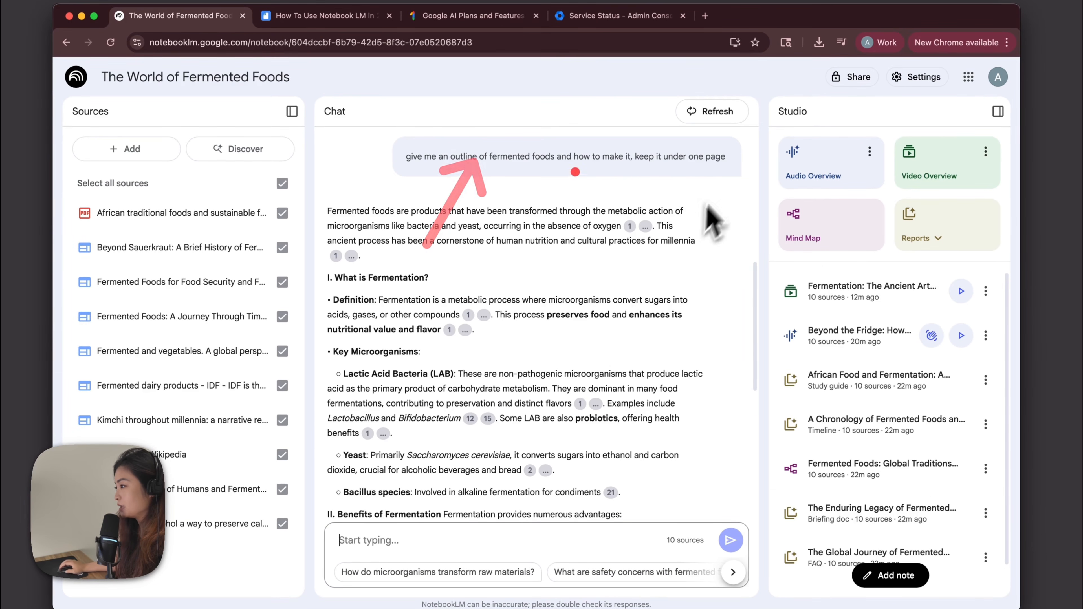
Review the chat's under-one-page outline of fermented foods and preview the cited source passages in its fermentation definition and microorganisms sections
scroll(574, 320, down, 8)
text(page)
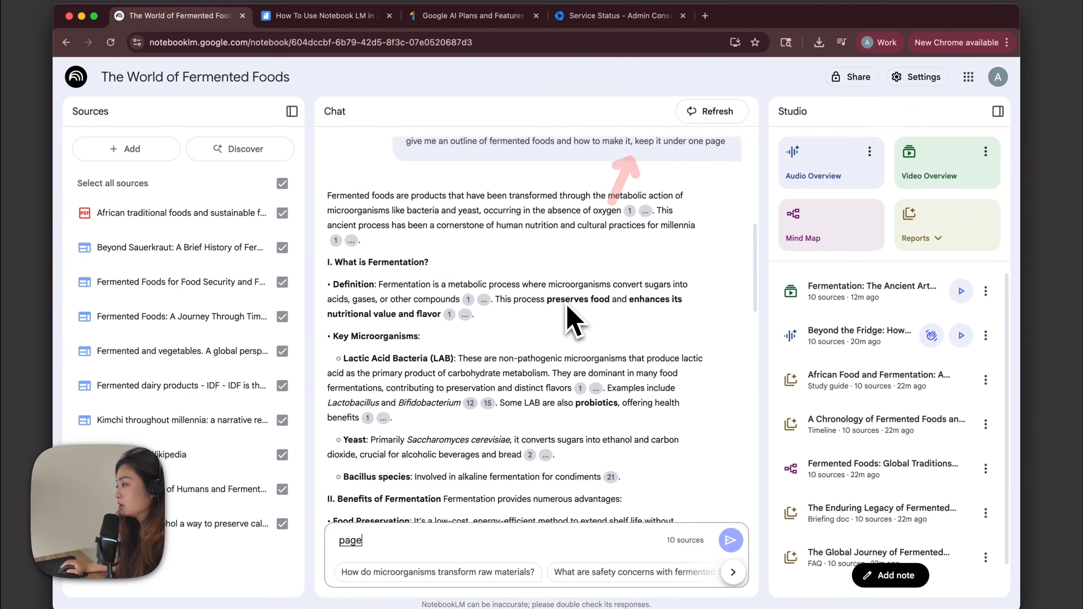
scroll(573, 320, down, 5)
scroll(558, 328, up, 20)
scroll(548, 335, down, 8)
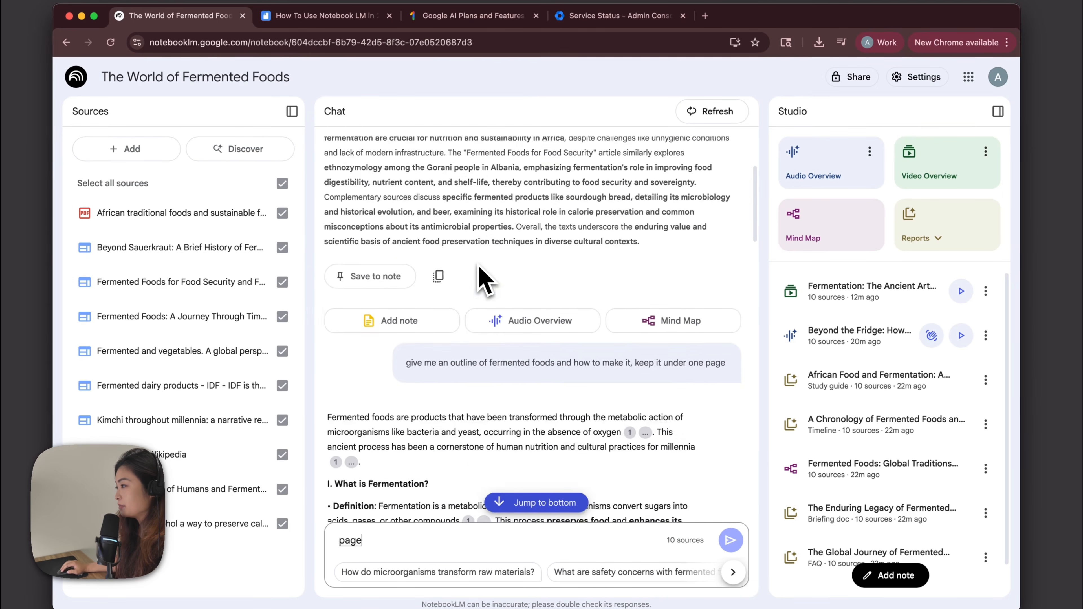
scroll(541, 319, down, 1)
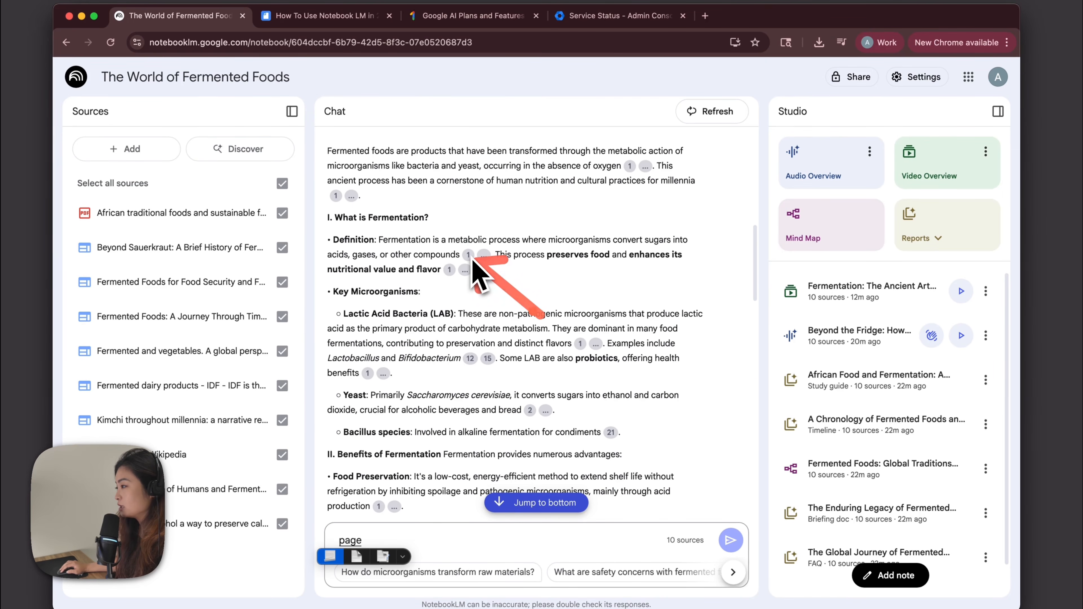
mouse_move(466, 268)
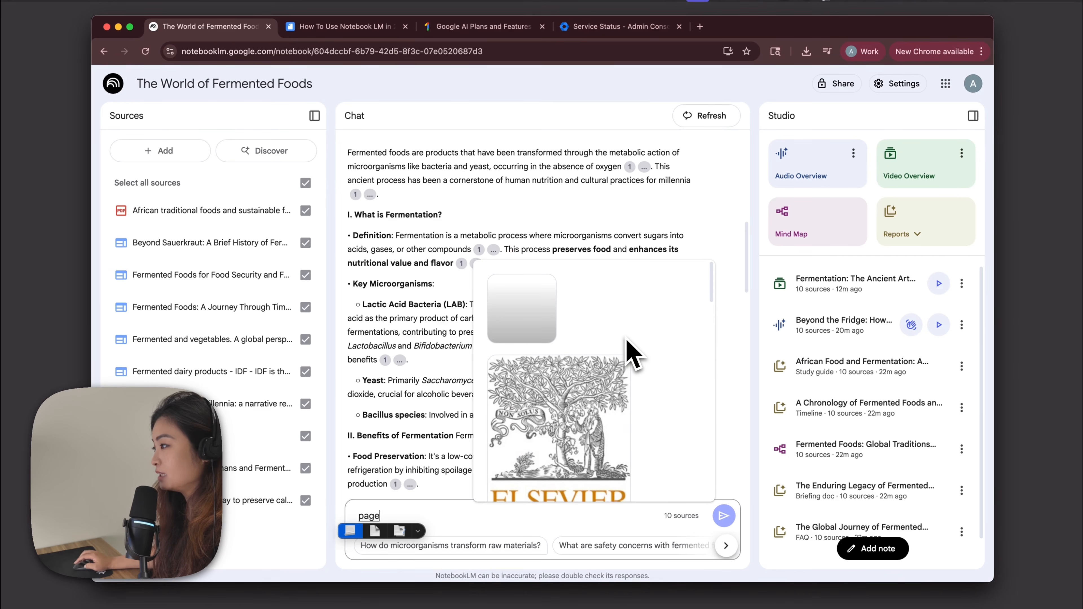
scroll(633, 354, down, 15)
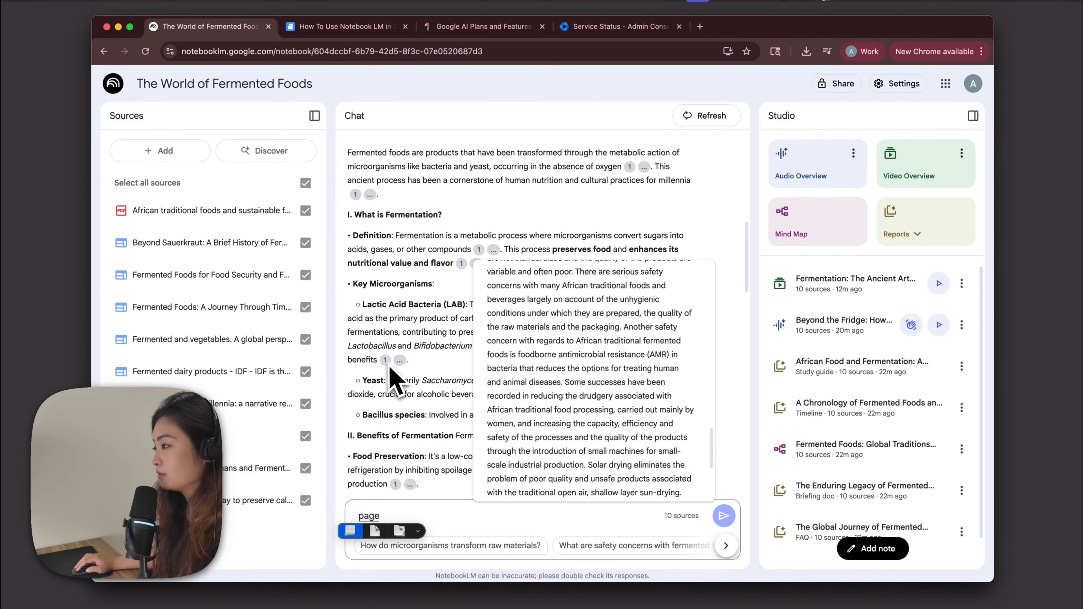
mouse_move(385, 360)
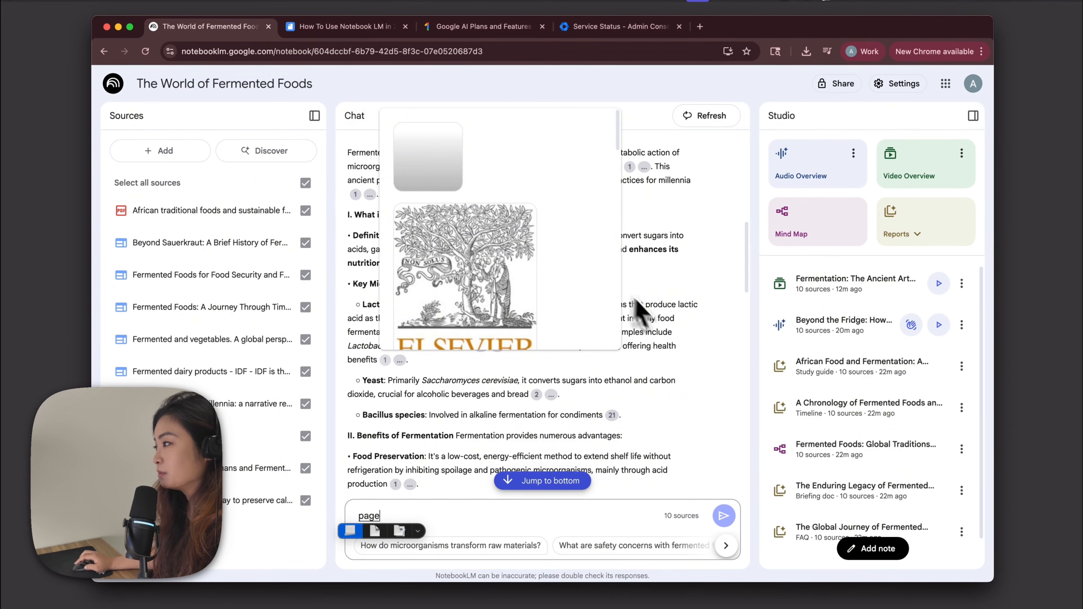
scroll(399, 216, down, 10)
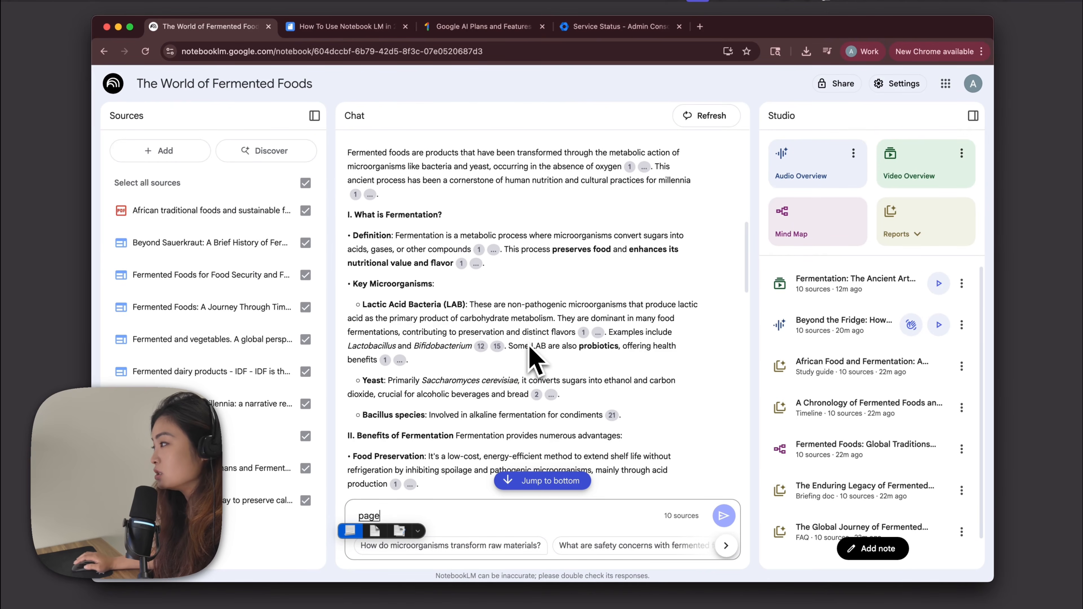
Save the chat's fermented foods outline as a note and convert that note into a notebook source
scroll(531, 350, down, 20)
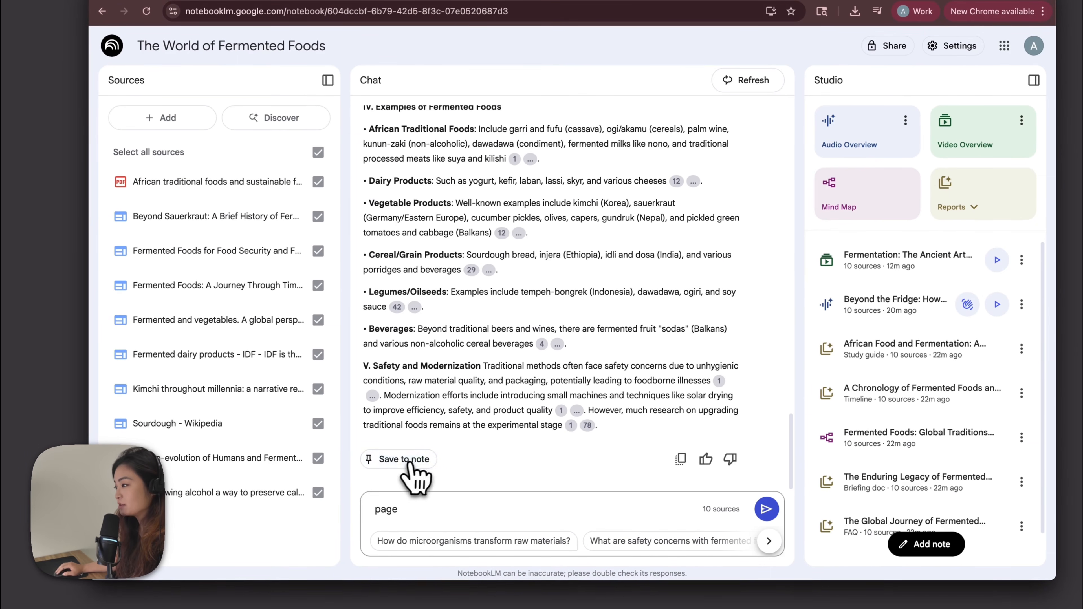
click(412, 461)
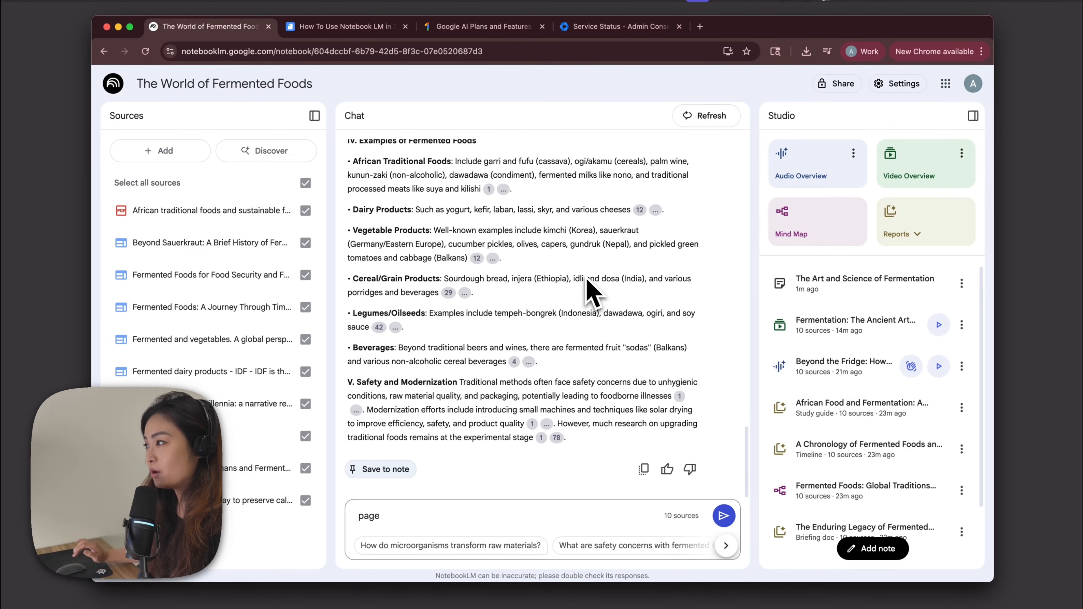
scroll(588, 280, up, 20)
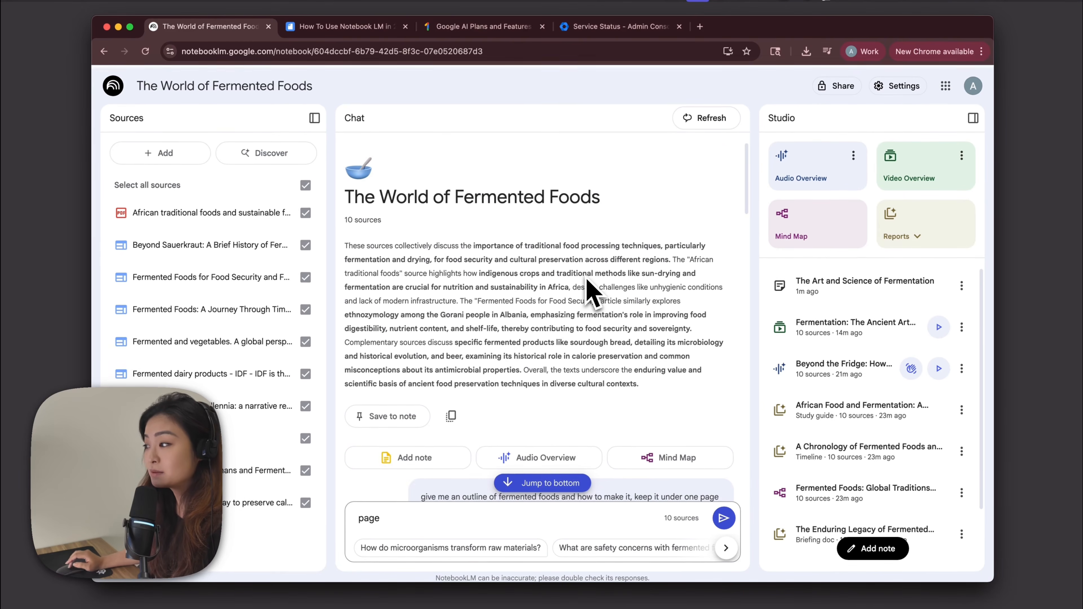
scroll(587, 290, down, 20)
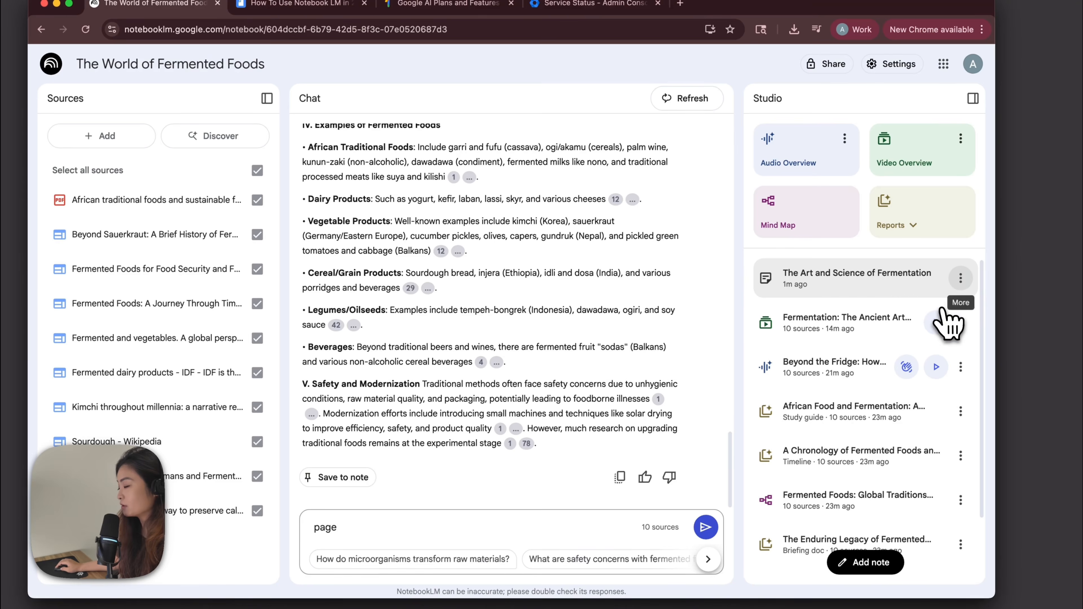
click(961, 279)
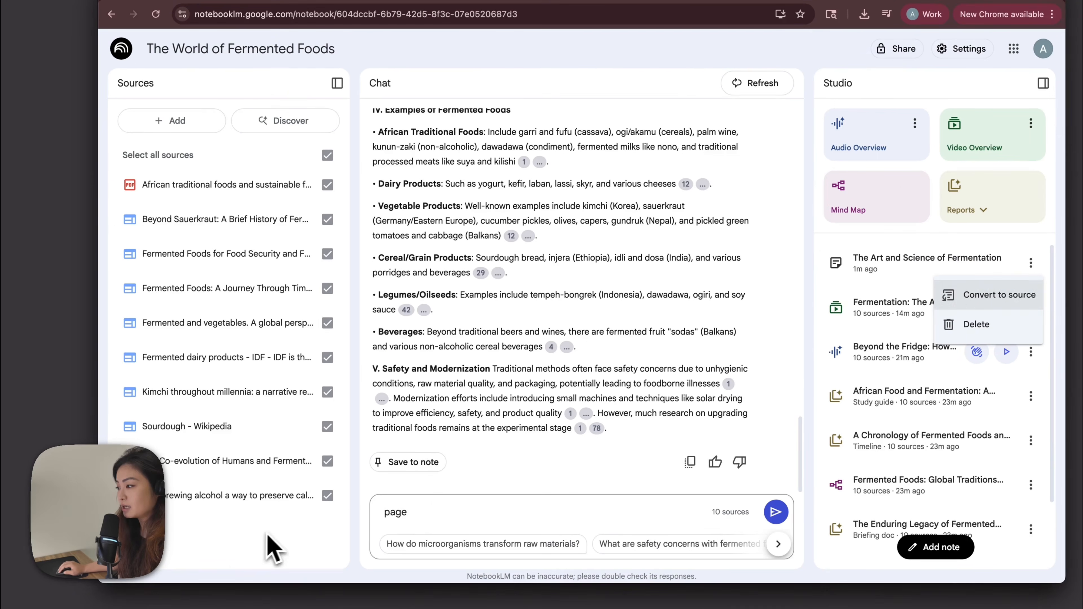
click(999, 295)
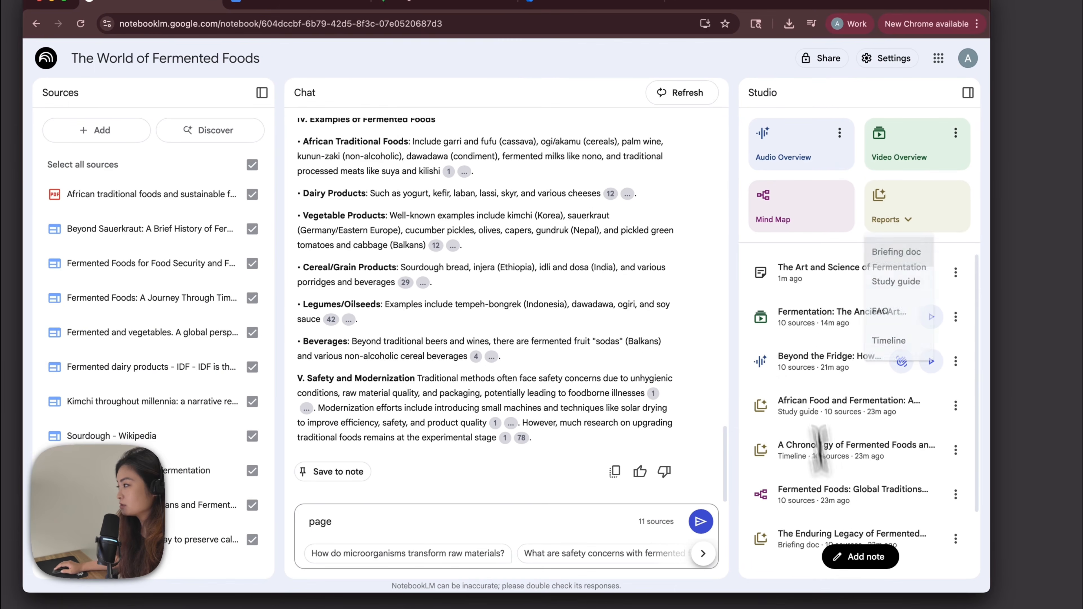
Add a note titled "How i feel about kimchi" reading "i love kimchi i love kimchi so much it's delicous!!" and convert it to a source
click(838, 556)
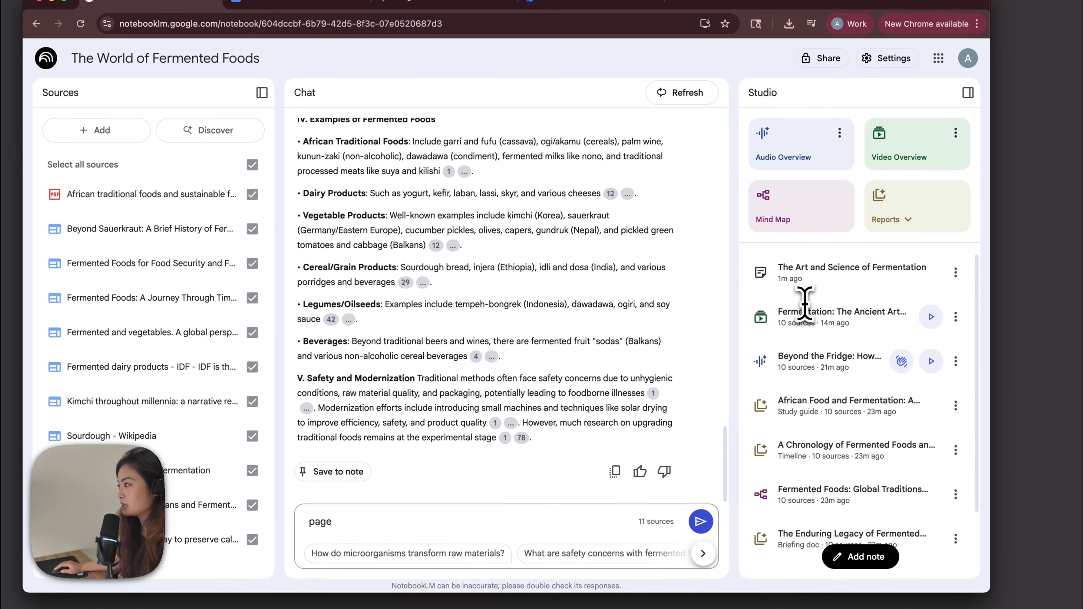
click(711, 144)
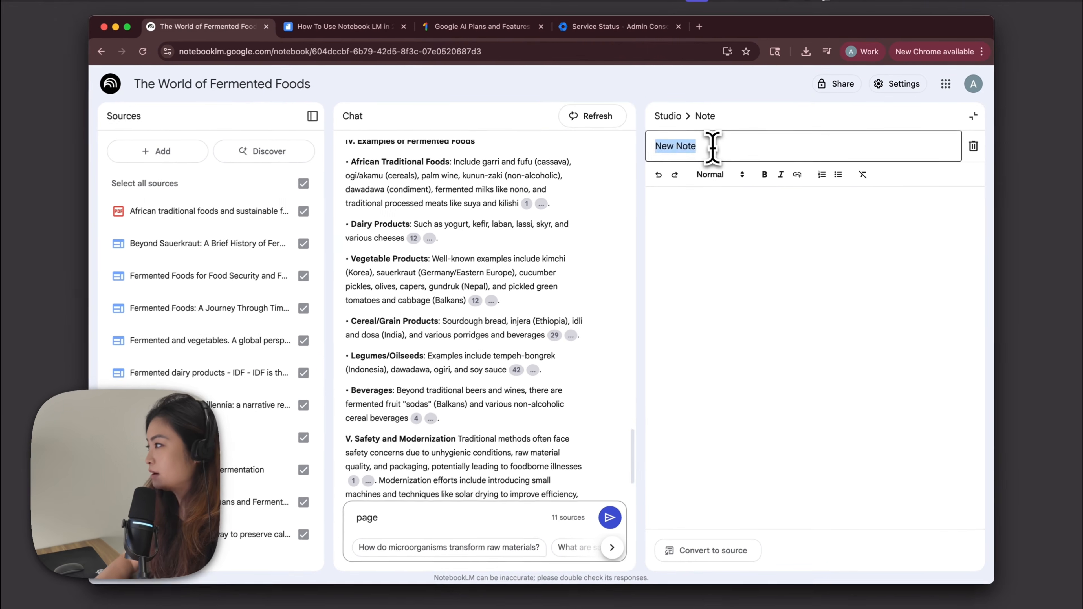
text(How i feel about kimi)
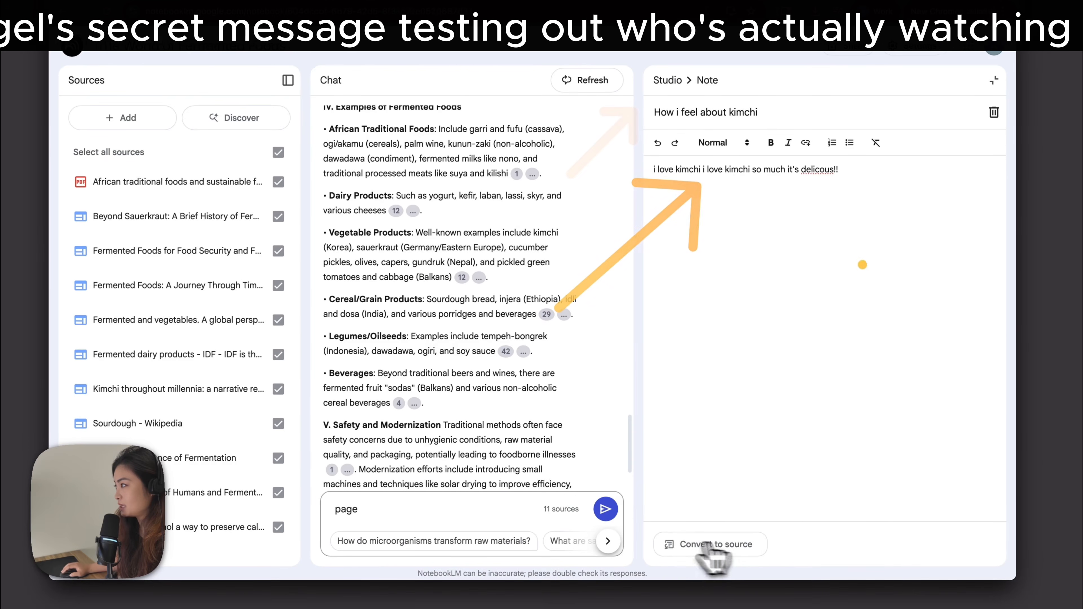
click(709, 545)
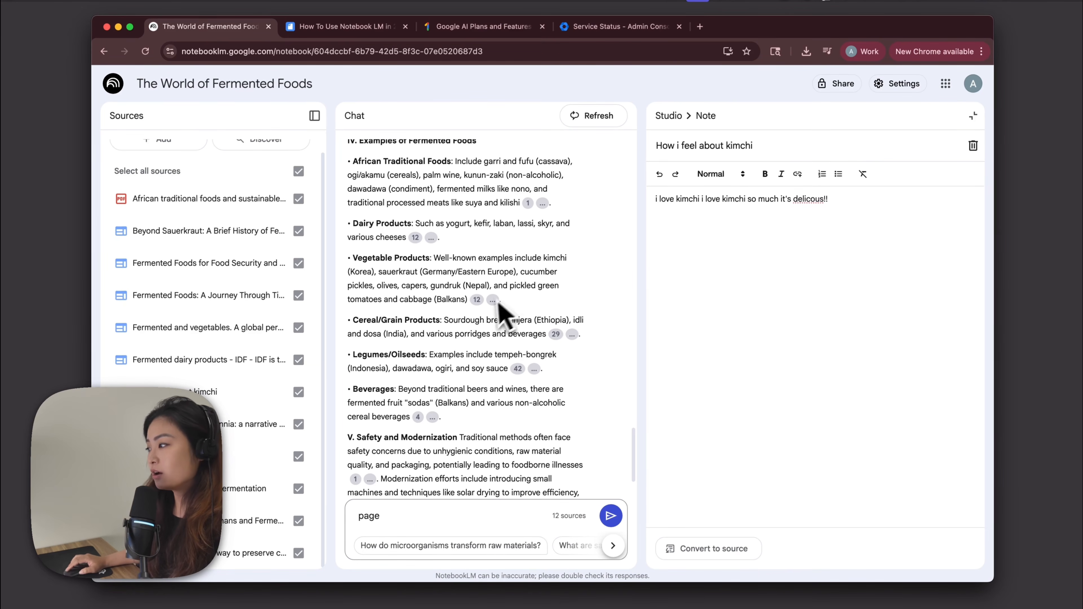
scroll(494, 316, up, 15)
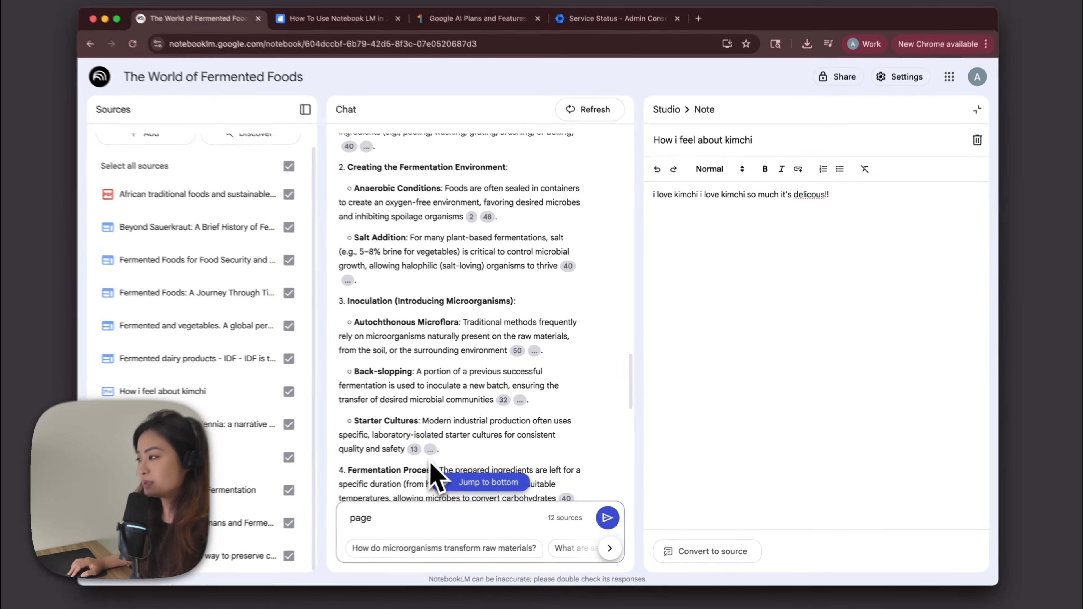
scroll(604, 430, down, 15)
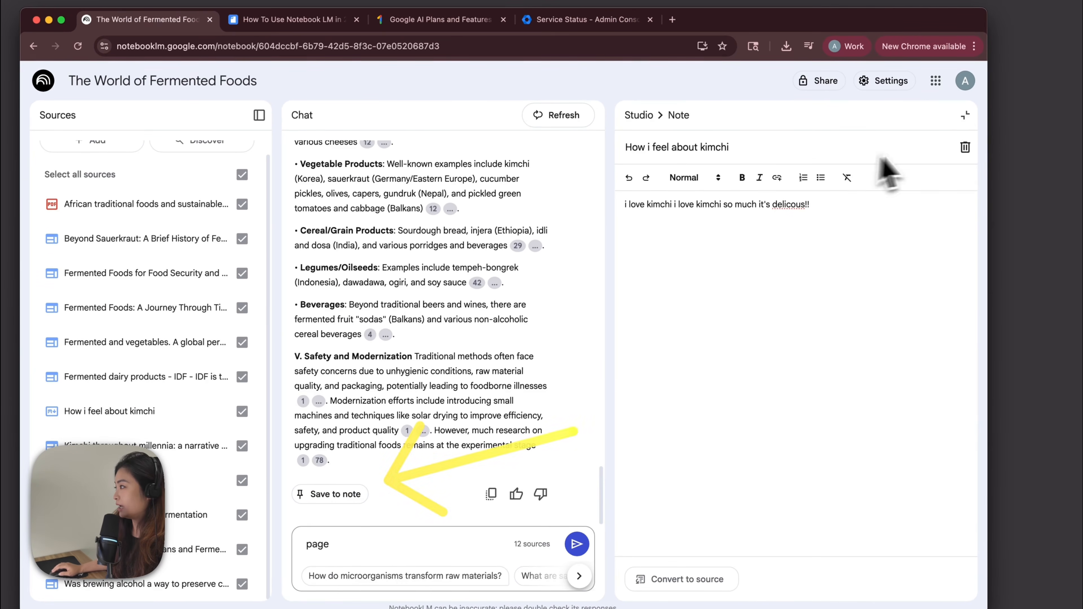
click(965, 115)
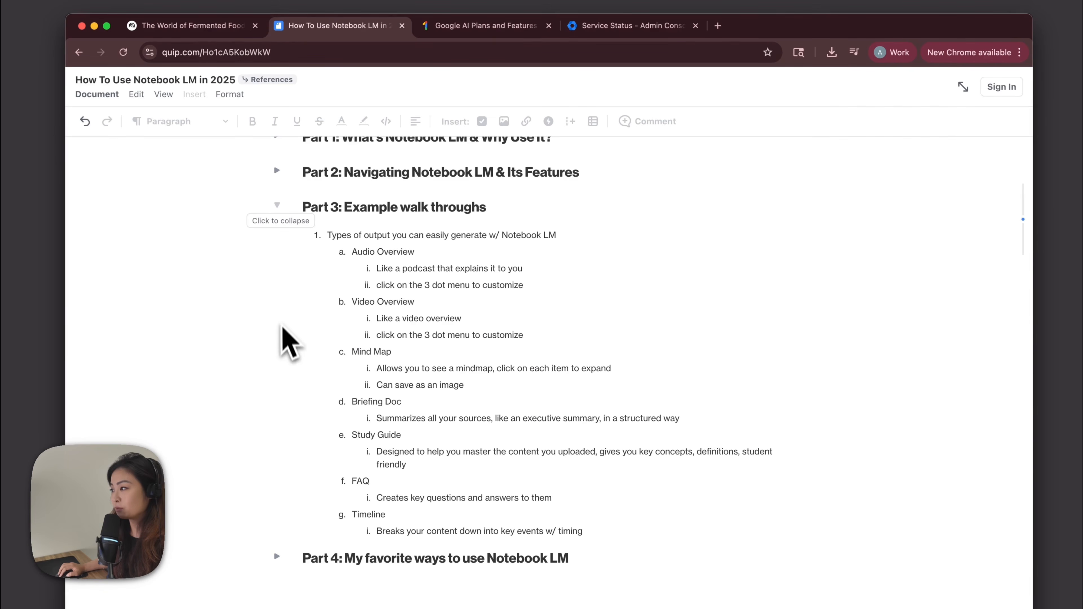
click(279, 347)
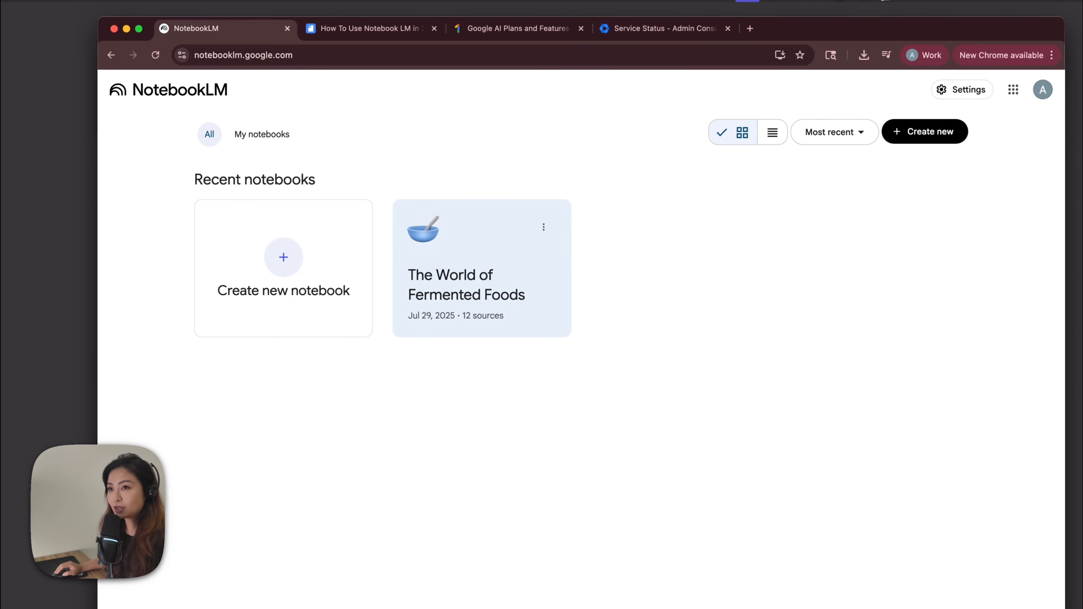
click(902, 131)
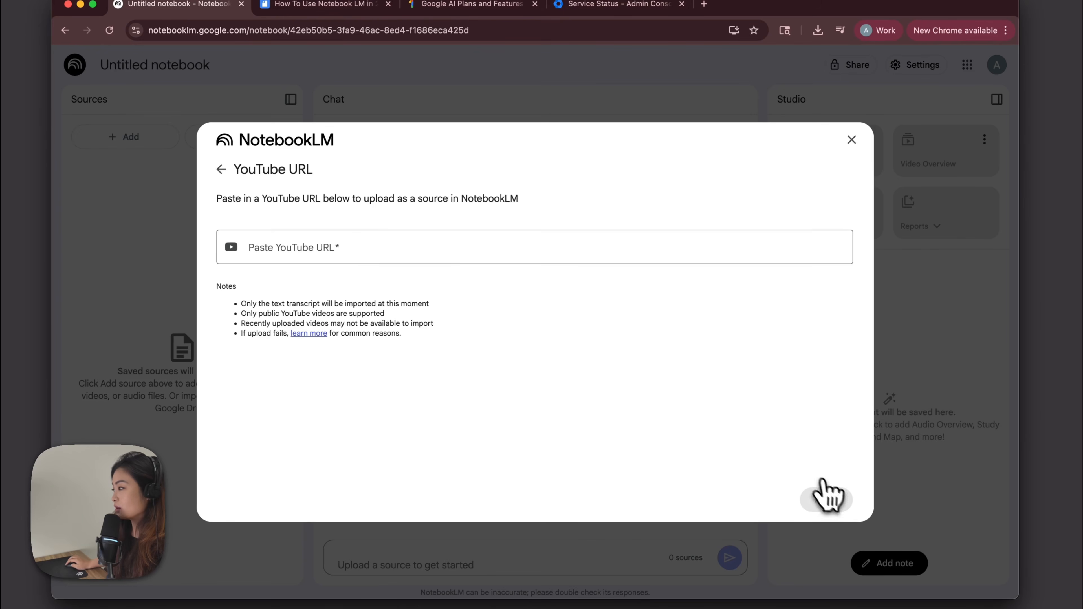
text(https://www.youtube.com/watch?v=-d5xxUFv7gc)
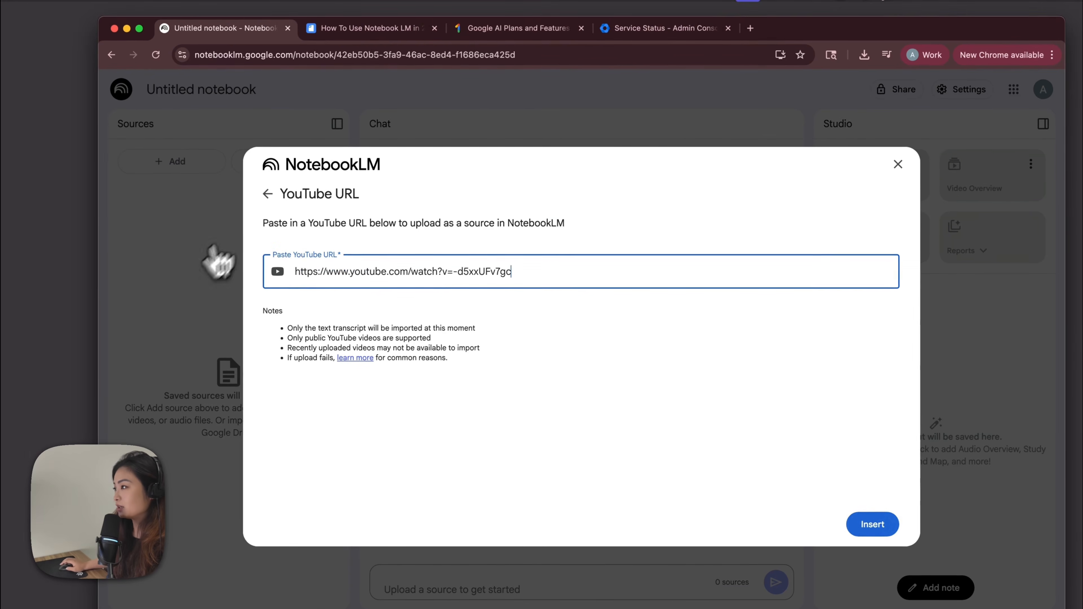
key(Return)
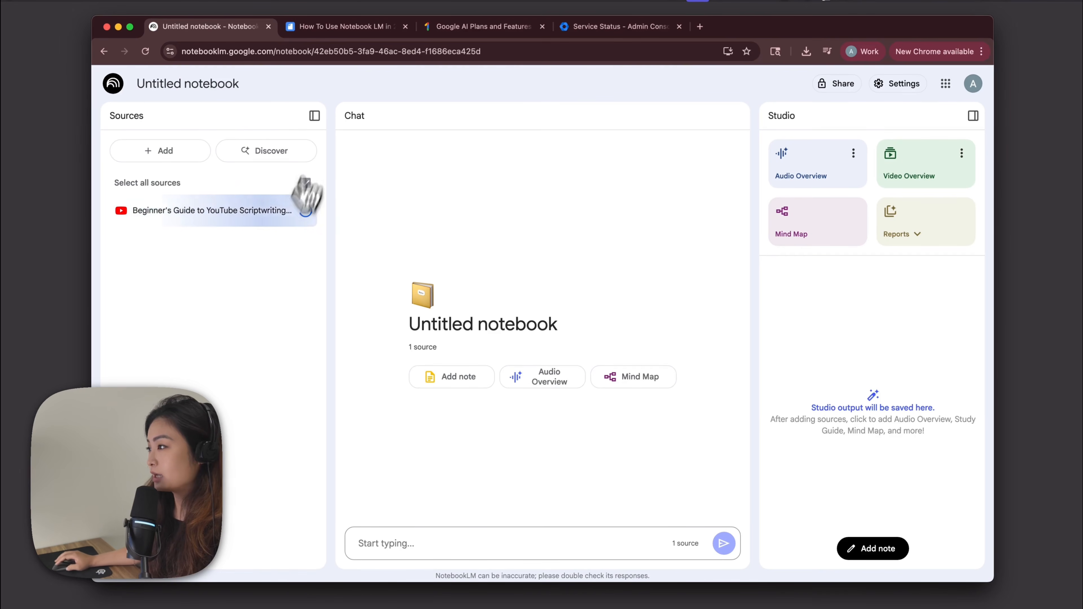
click(917, 235)
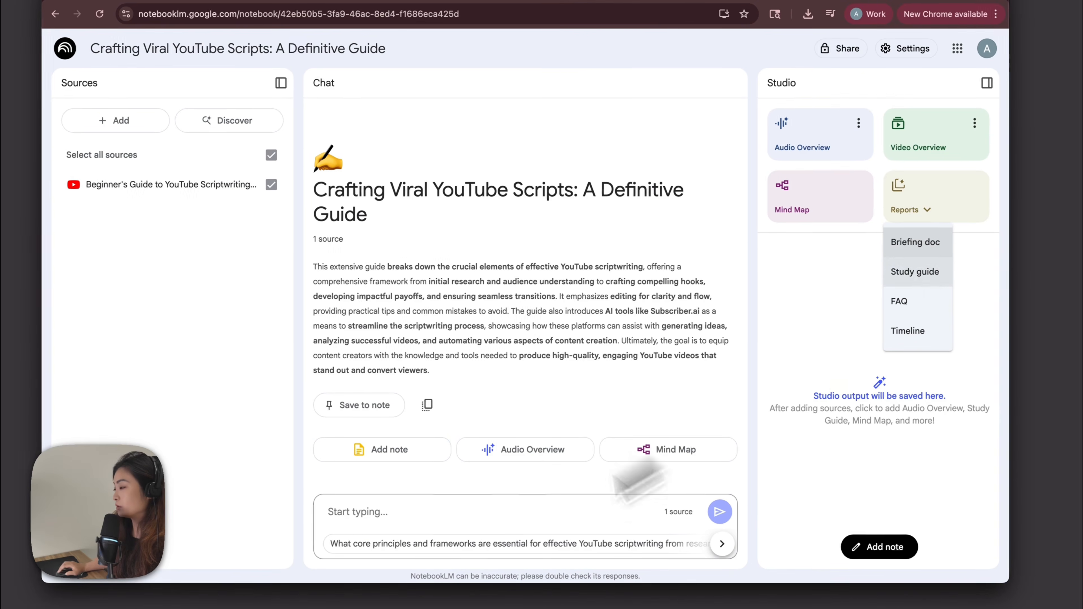
click(916, 273)
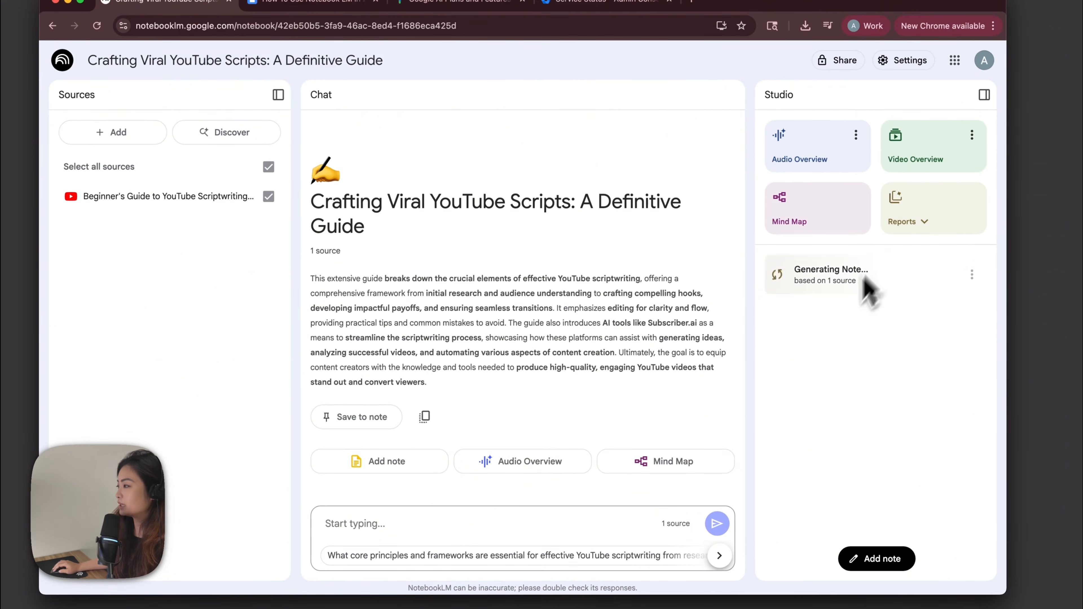
Ask the chat to make an outline with key points, simple and easy to understand, kept under 2 pages
click(917, 222)
click(428, 532)
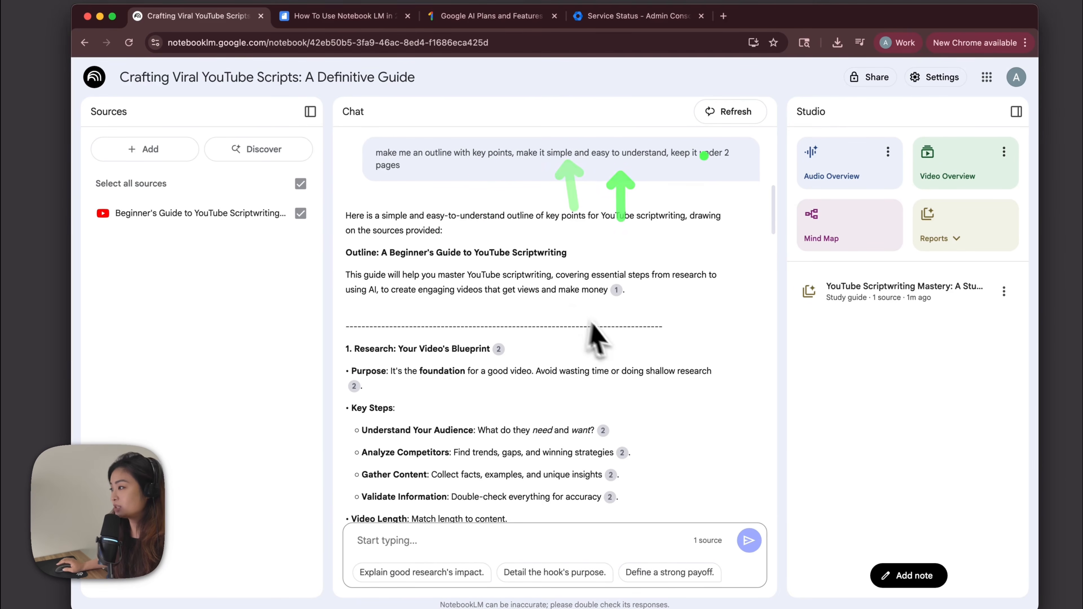
Read through the chat's YouTube scriptwriting outline from research to AI use, and look over the generated study guide
scroll(618, 342, down, 10)
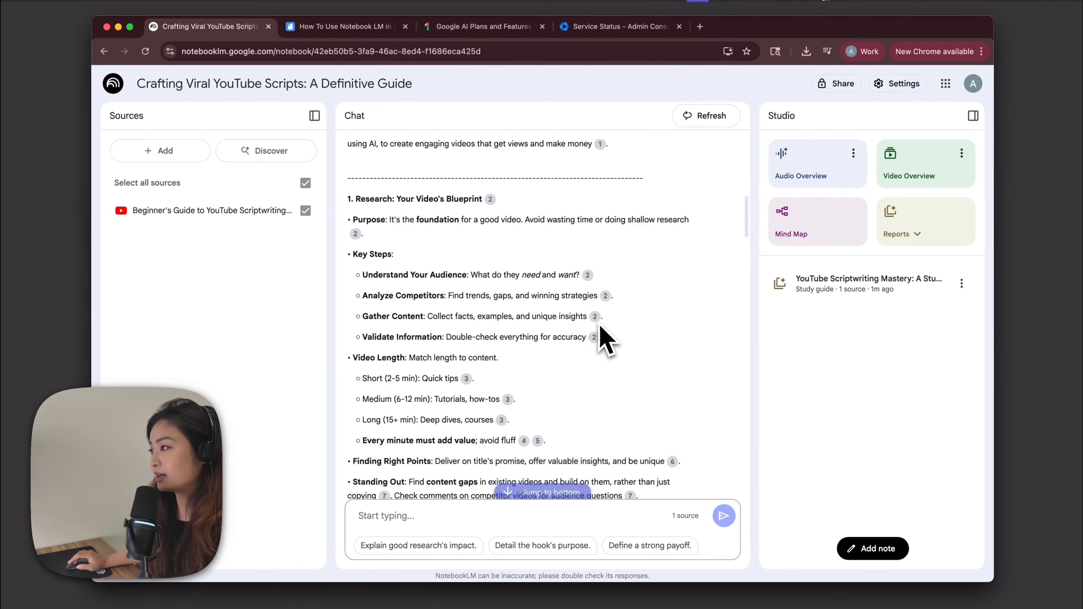
scroll(600, 326, down, 15)
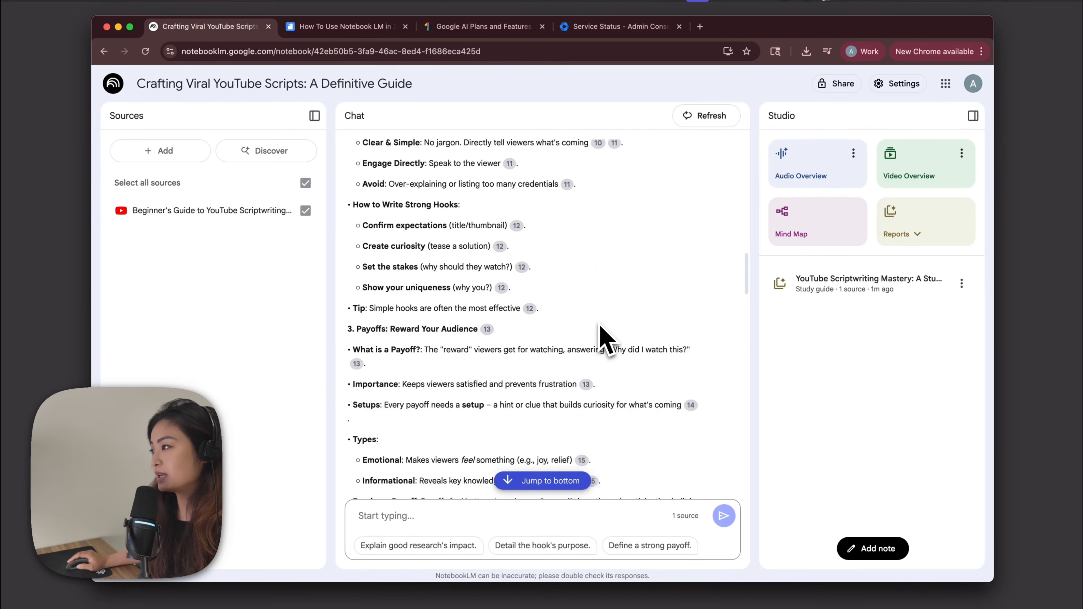
scroll(599, 337, down, 5)
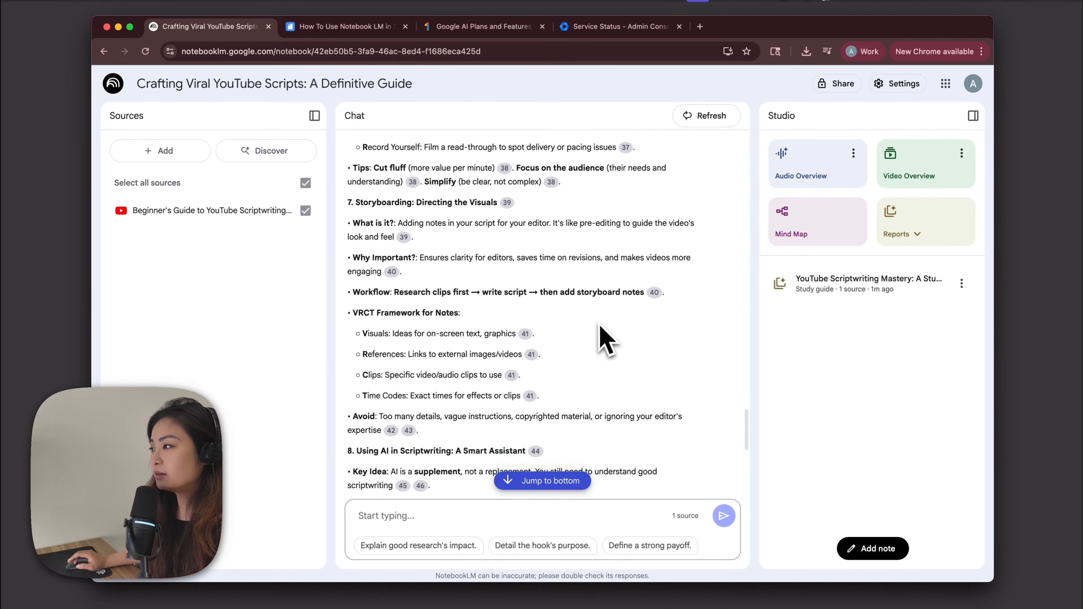
scroll(601, 341, up, 20)
scroll(597, 299, down, 10)
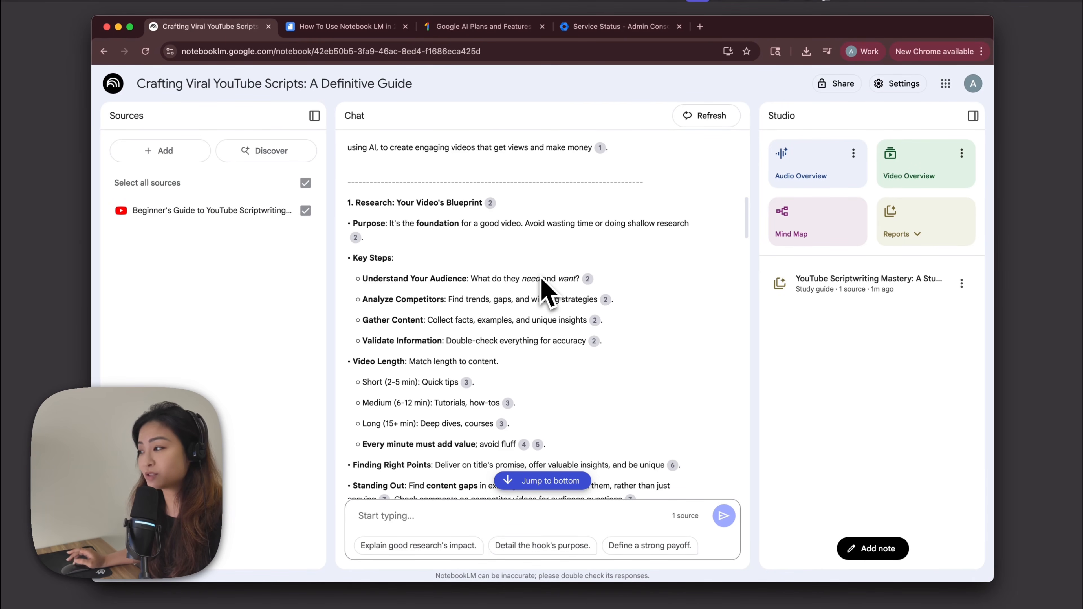
scroll(542, 290, down, 15)
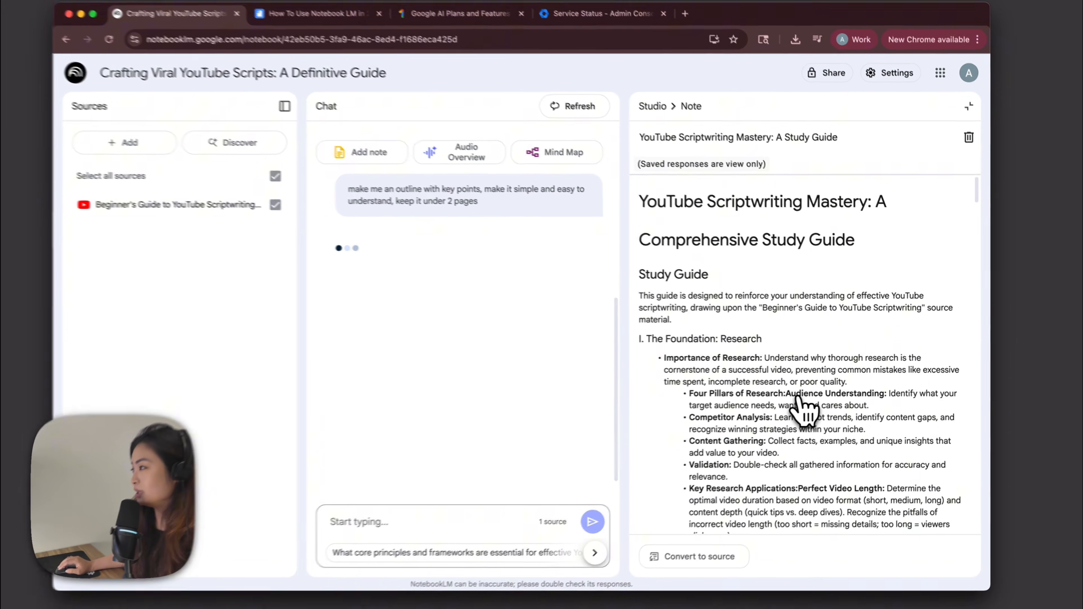
scroll(797, 401, down, 15)
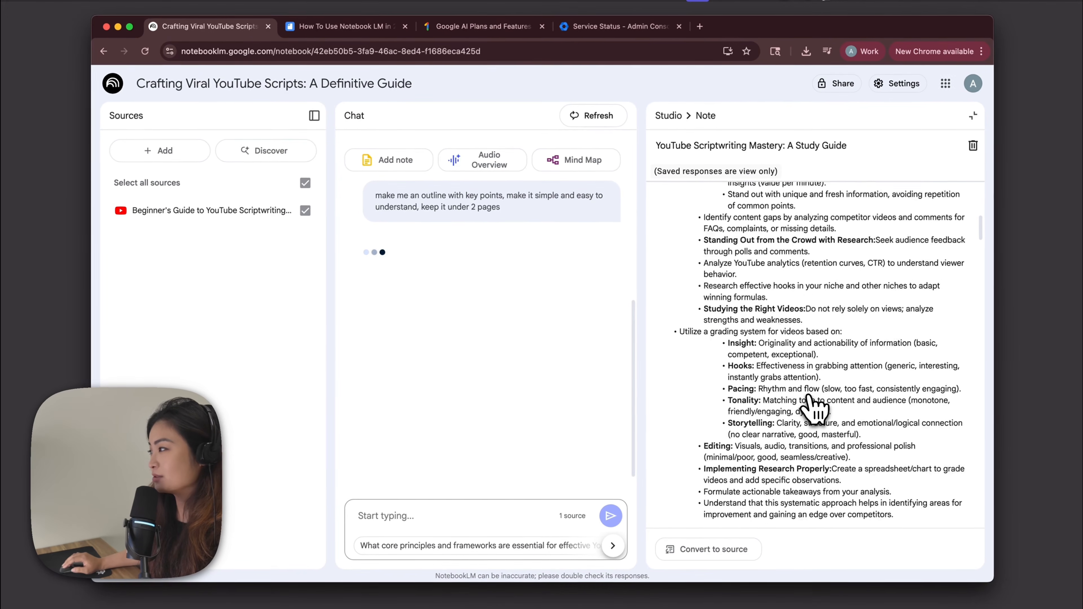
scroll(814, 407, down, 5)
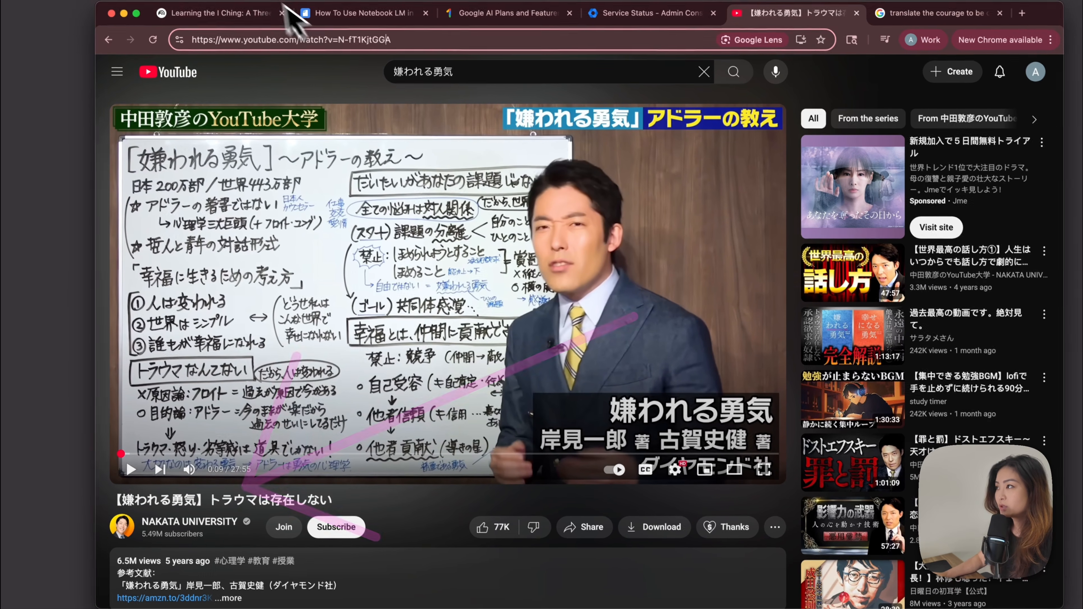
Compare the I Ching notebook's English summary of the Japanese video 【嫌われる勇気】 with its YouTube page and the Google translation of the book title
click(243, 13)
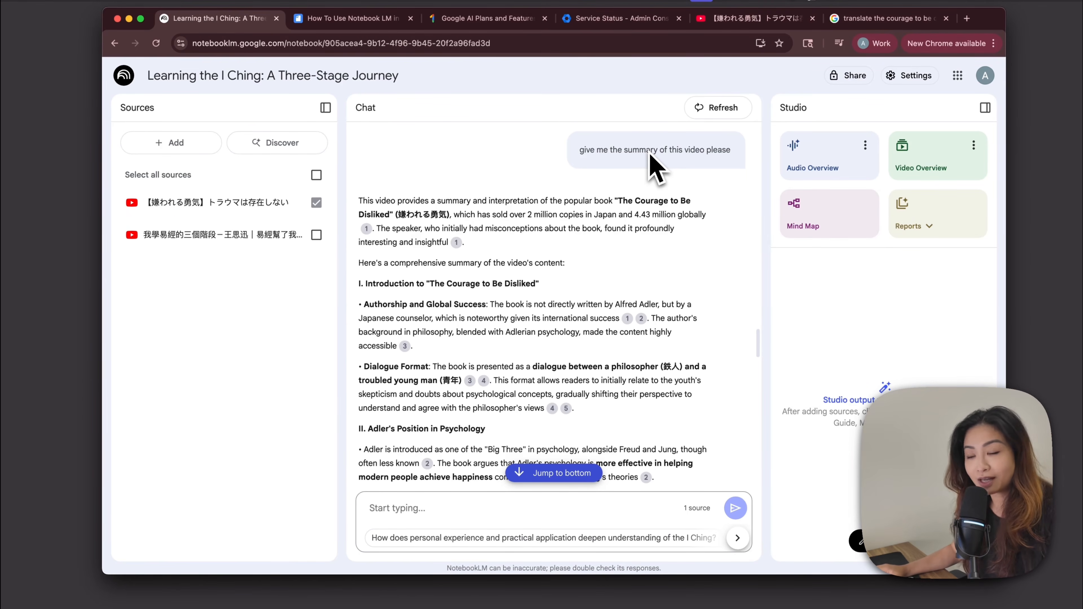
click(752, 19)
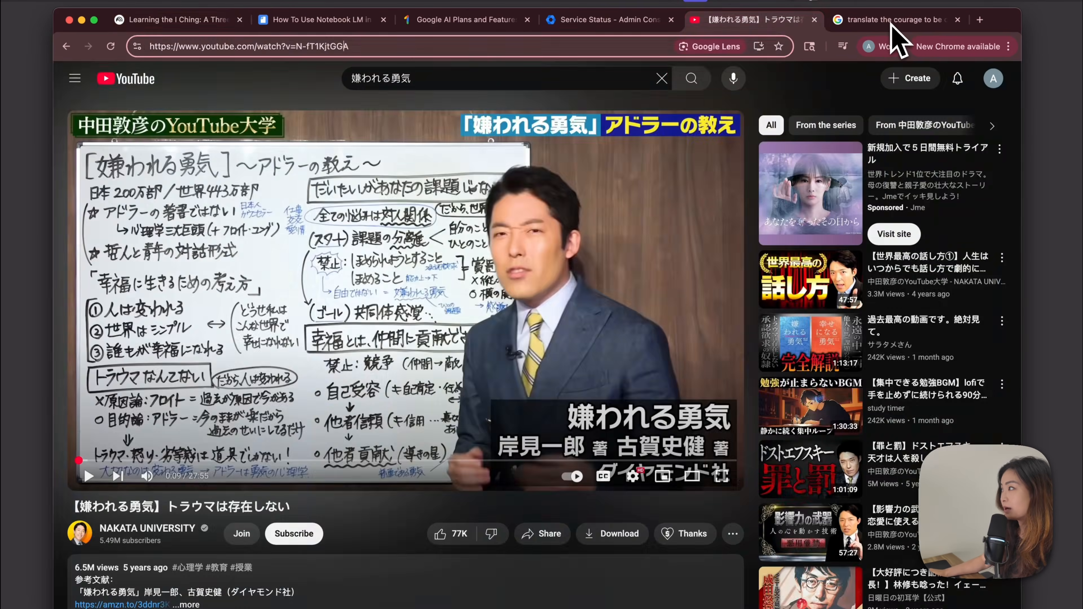
click(885, 19)
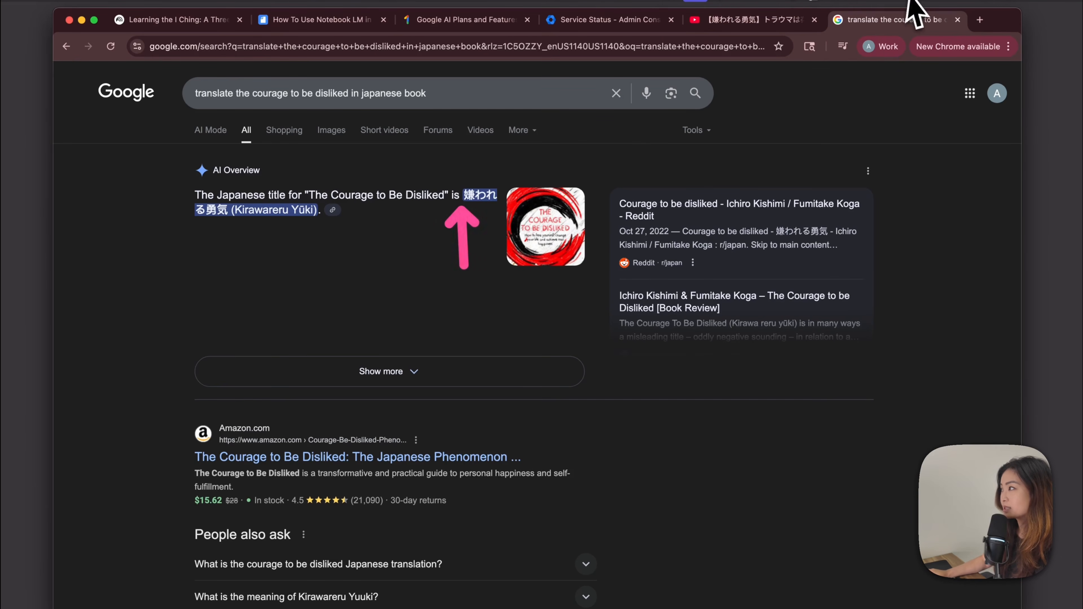
click(787, 23)
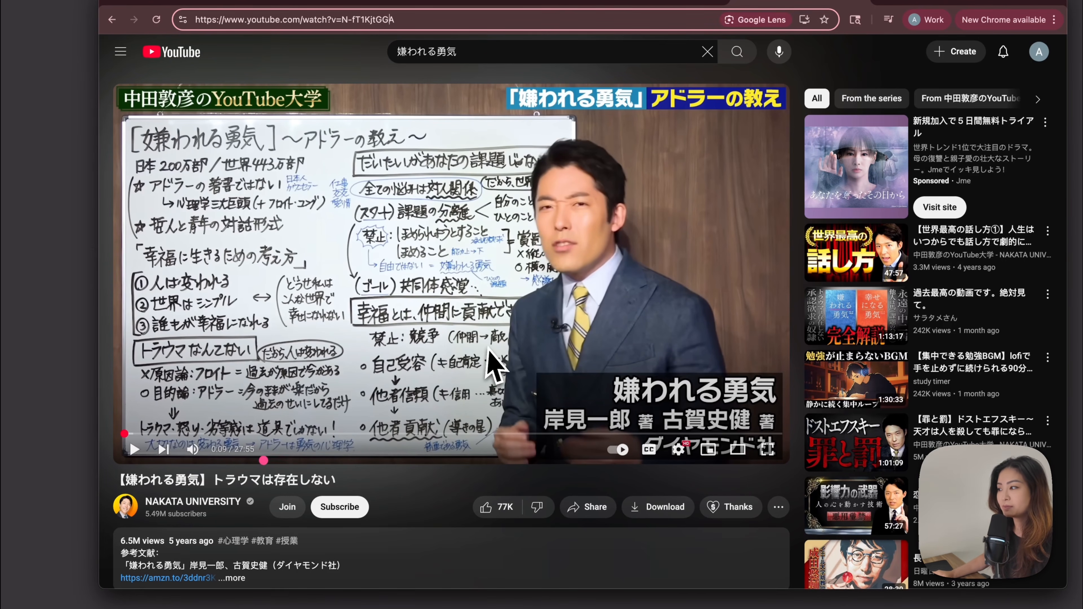
drag(488, 348, 263, 460)
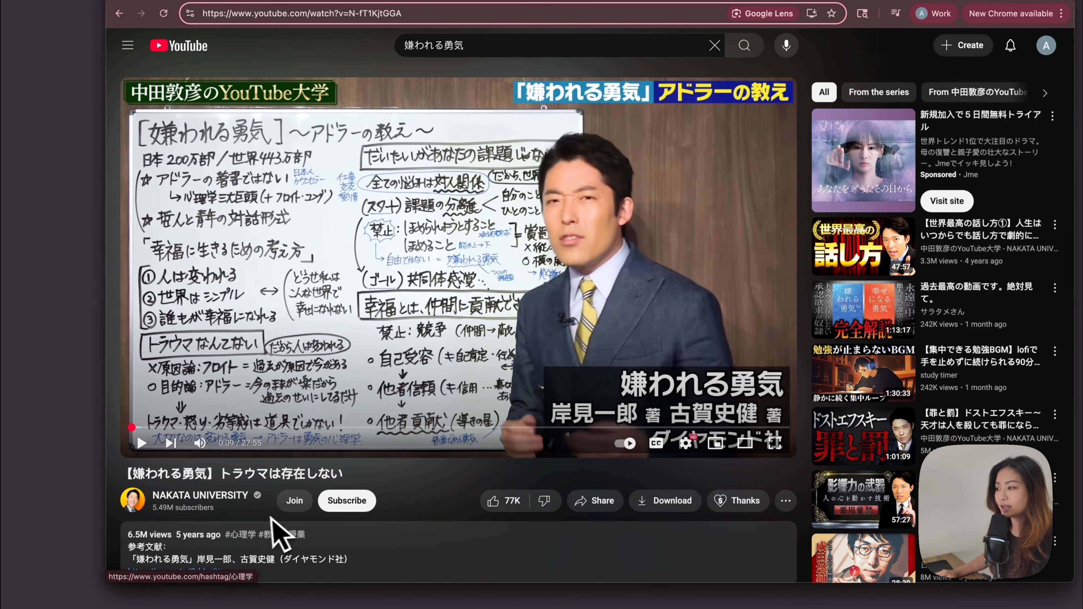
drag(159, 527, 285, 484)
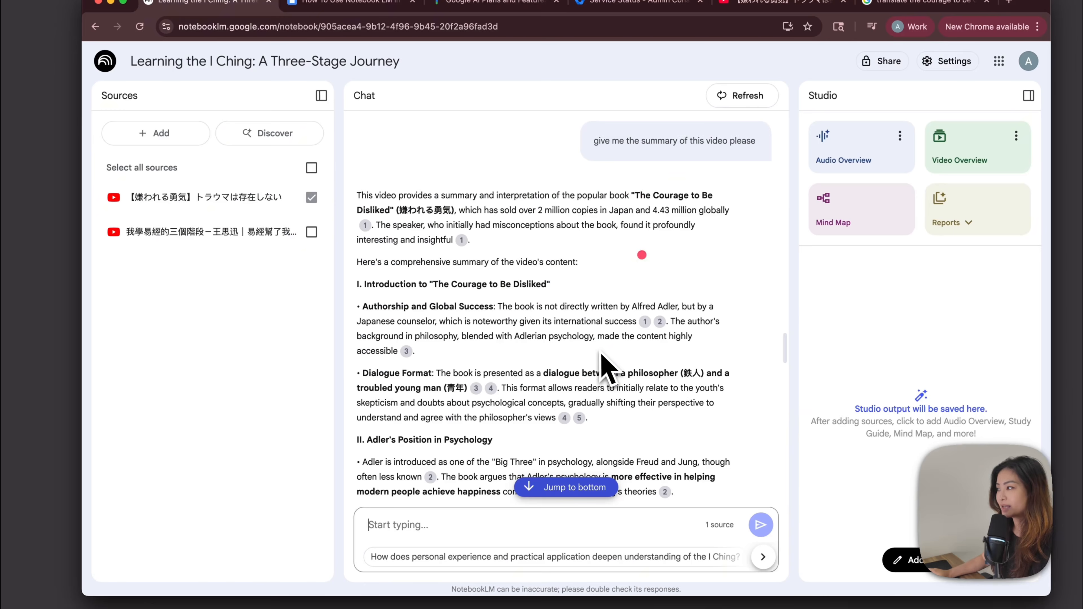
scroll(601, 356, down, 10)
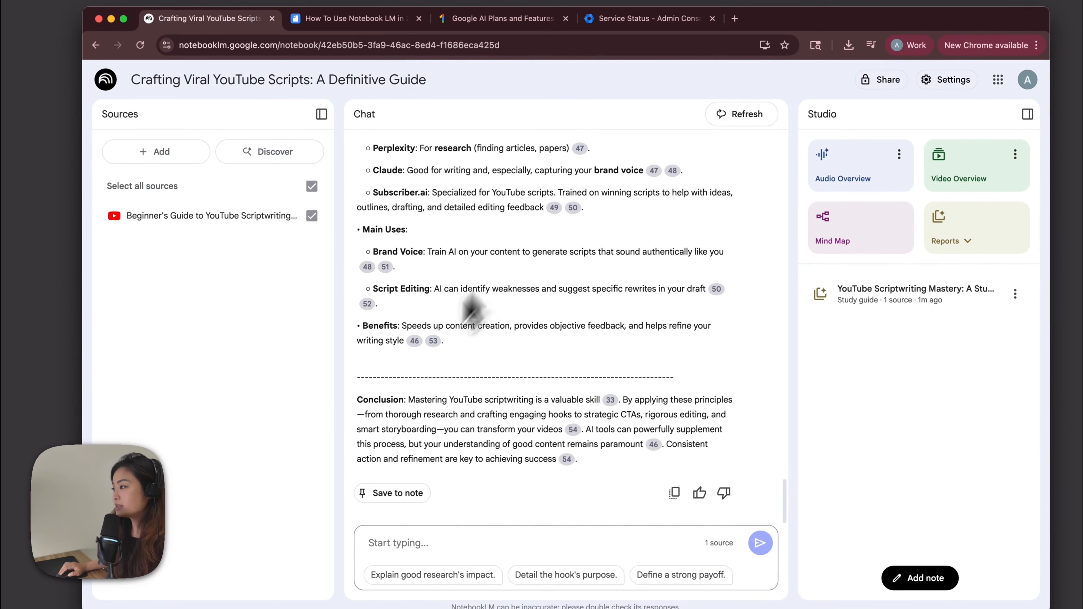
Switch to the Quip document "How To Use Notebook LM in 2025" and view Part 4 on favorite ways to use it
click(356, 19)
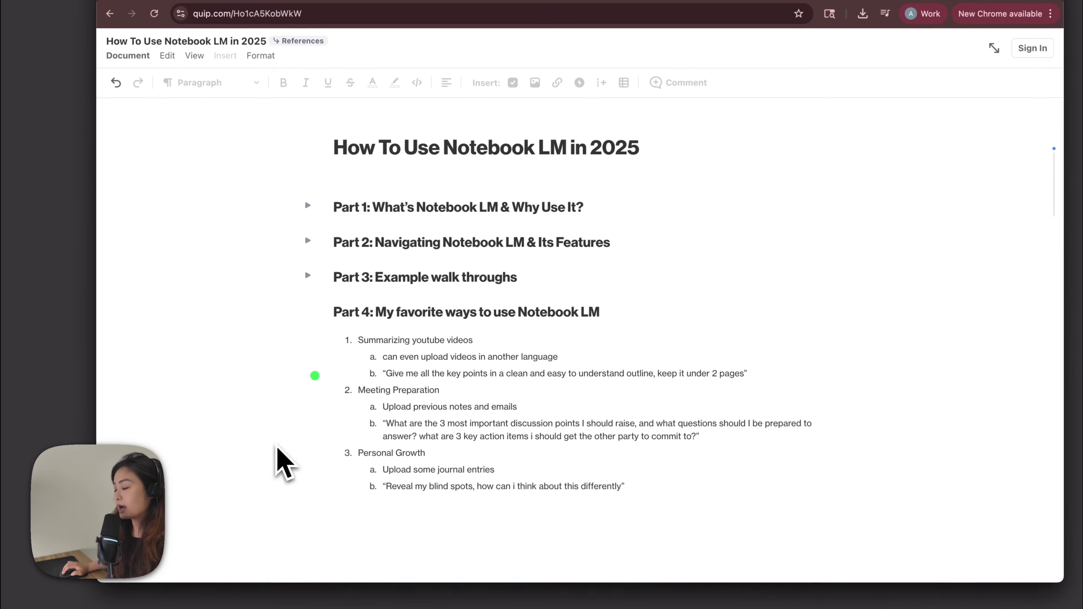